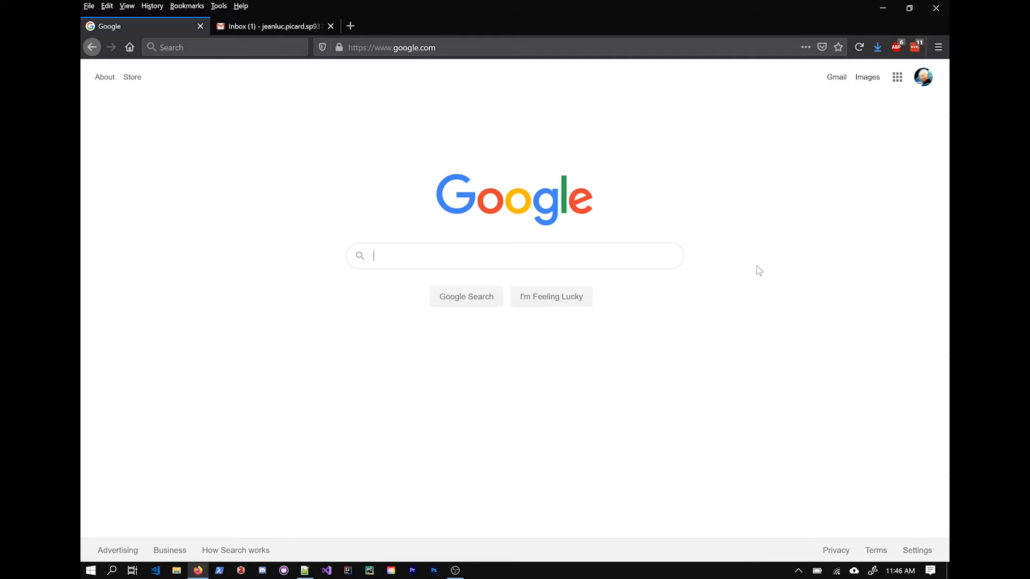
Step: Open the Assignment 0 email in Gmail and follow its classroom.github.com link
left_click(281, 28)
left_click(354, 132)
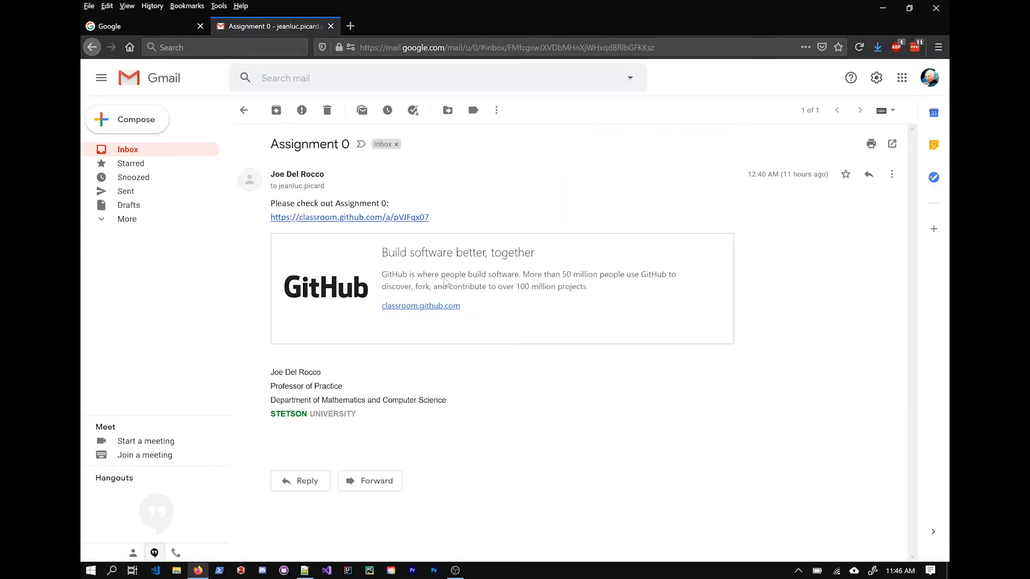
left_click(388, 218)
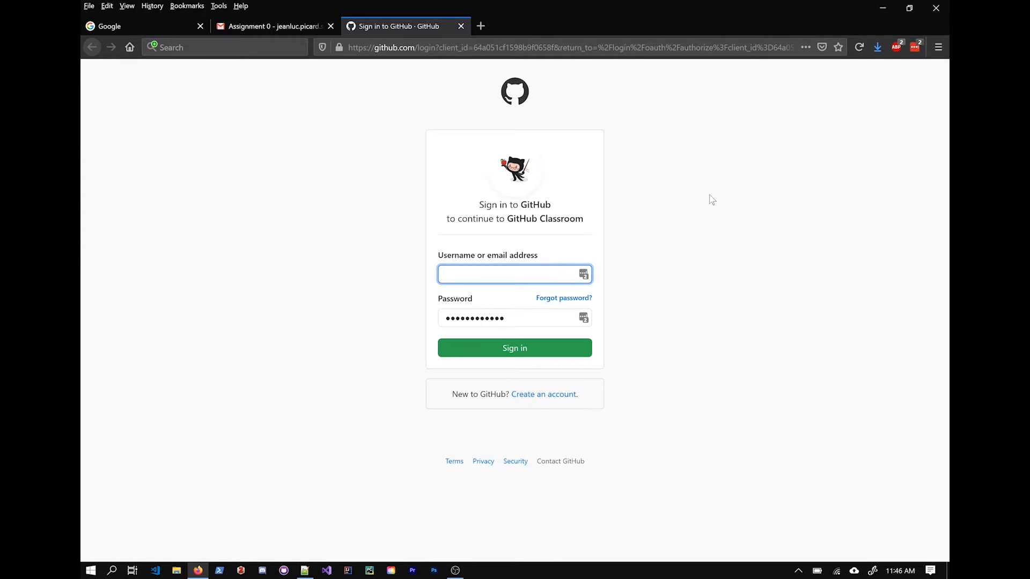
Step: Sign in to GitHub with the LastPass-saved credentials
left_click(584, 274)
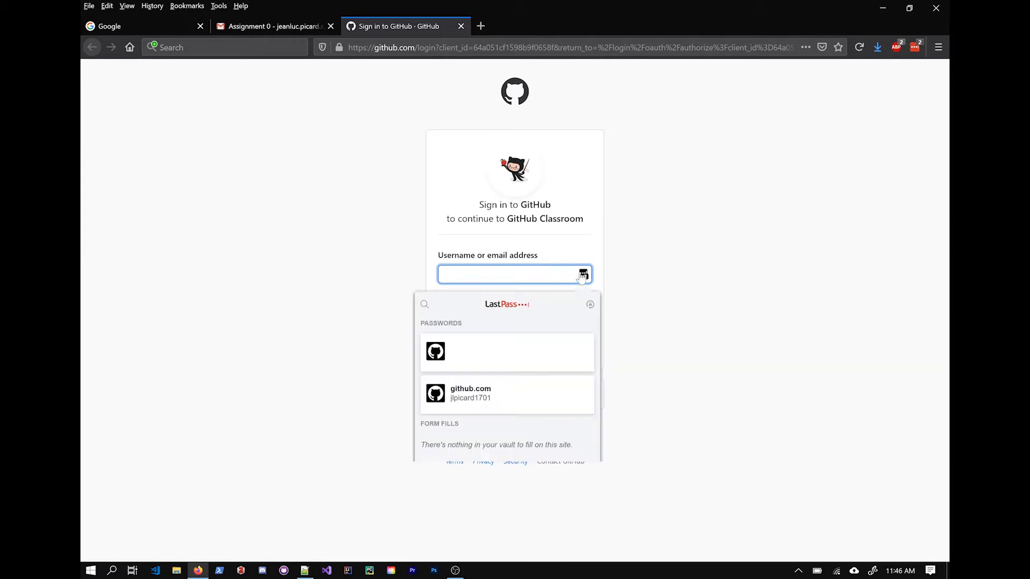
left_click(499, 392)
left_click(559, 352)
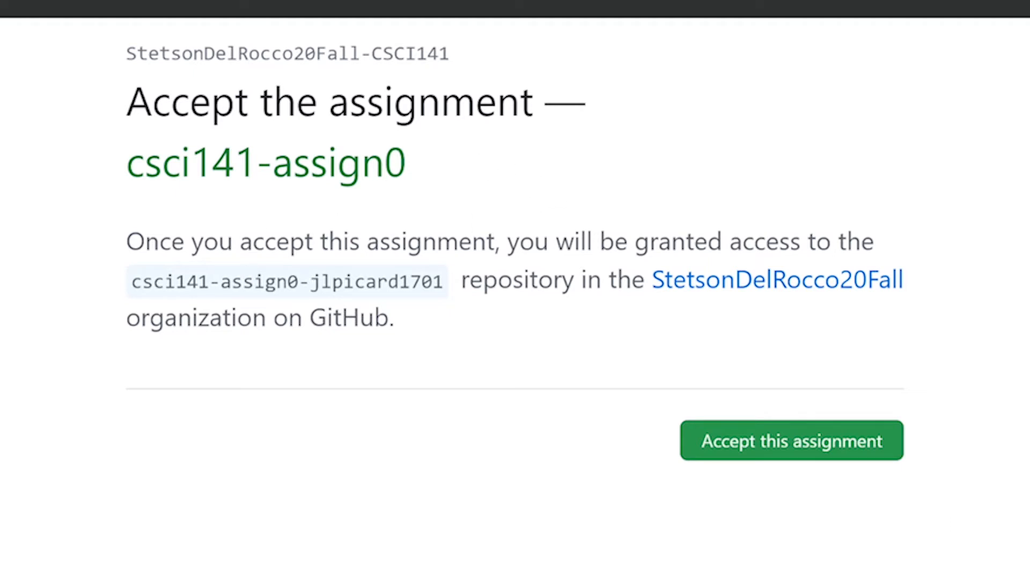
Step: Accept the csci141-assign0 assignment in GitHub Classroom
left_click_drag(310, 282, 455, 340)
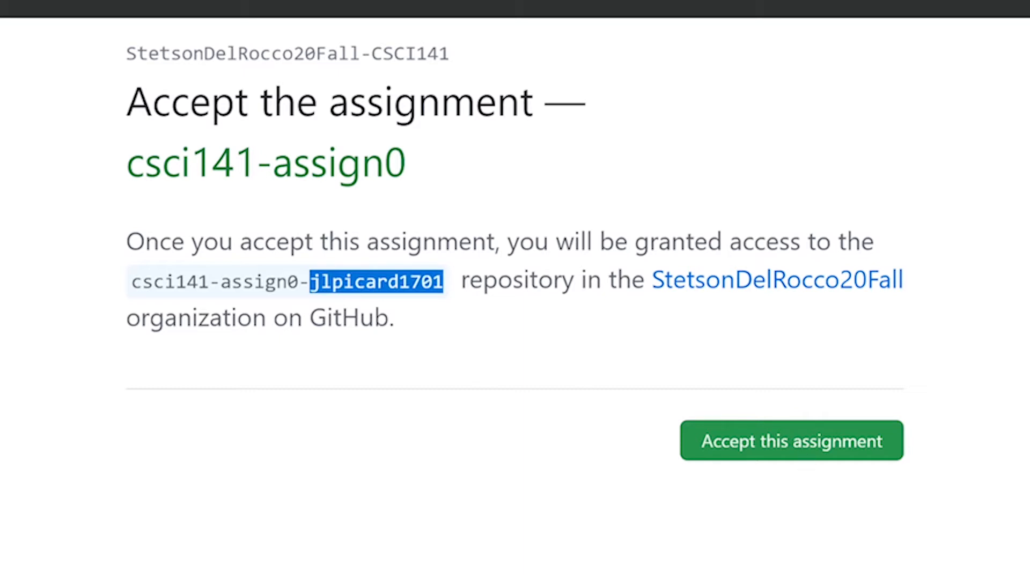
left_click(456, 340)
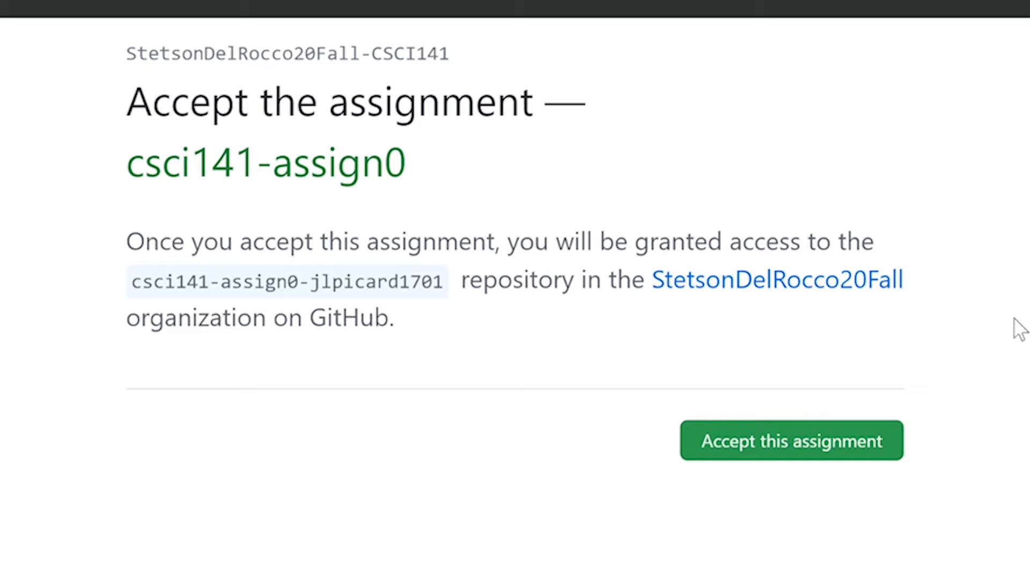
left_click(842, 455)
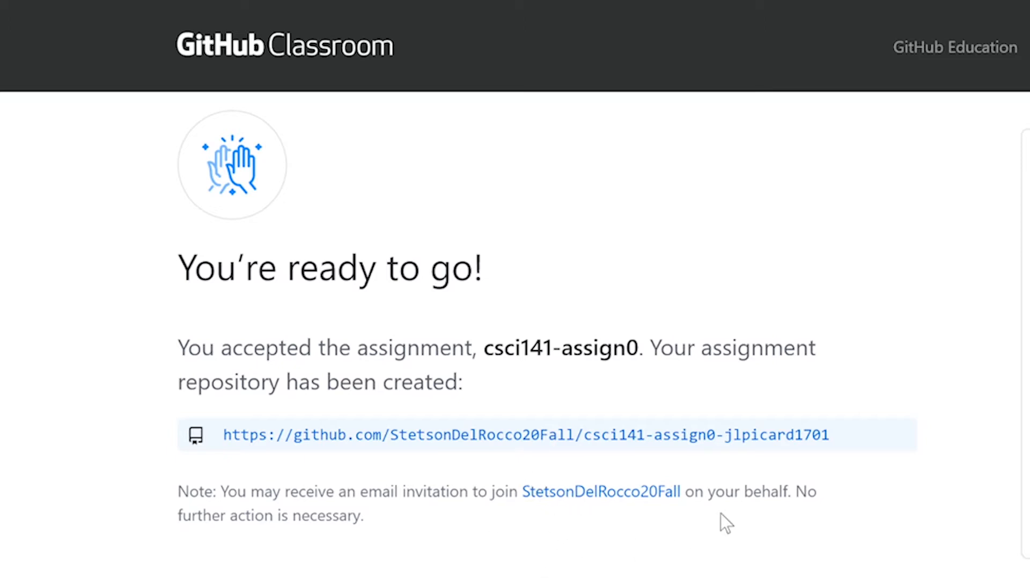
Step: Open the newly created csci141-assign0 repository on GitHub
left_click(760, 439)
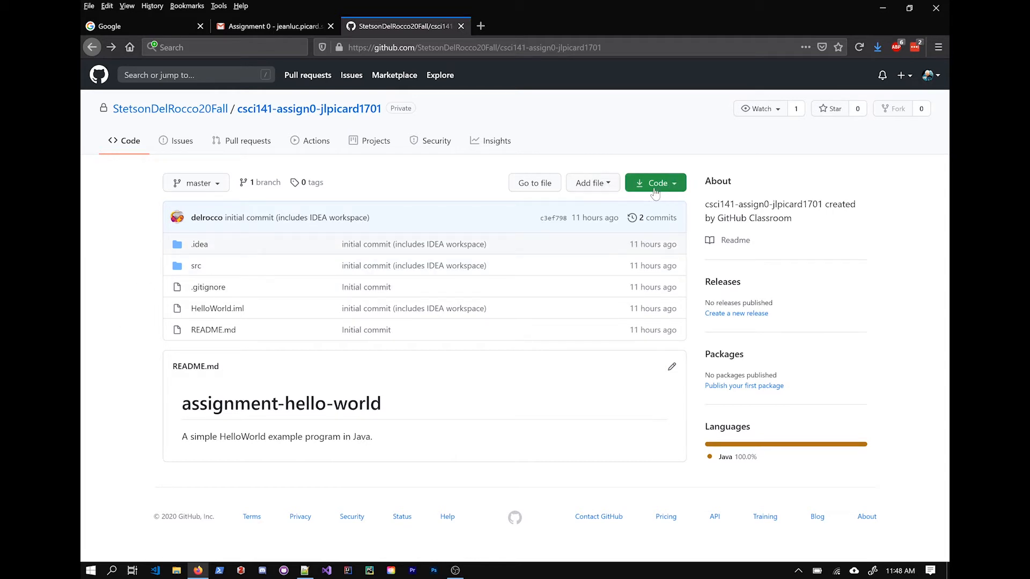
Step: Check the repository's Code clone options, then launch GitHub Desktop
left_click(678, 184)
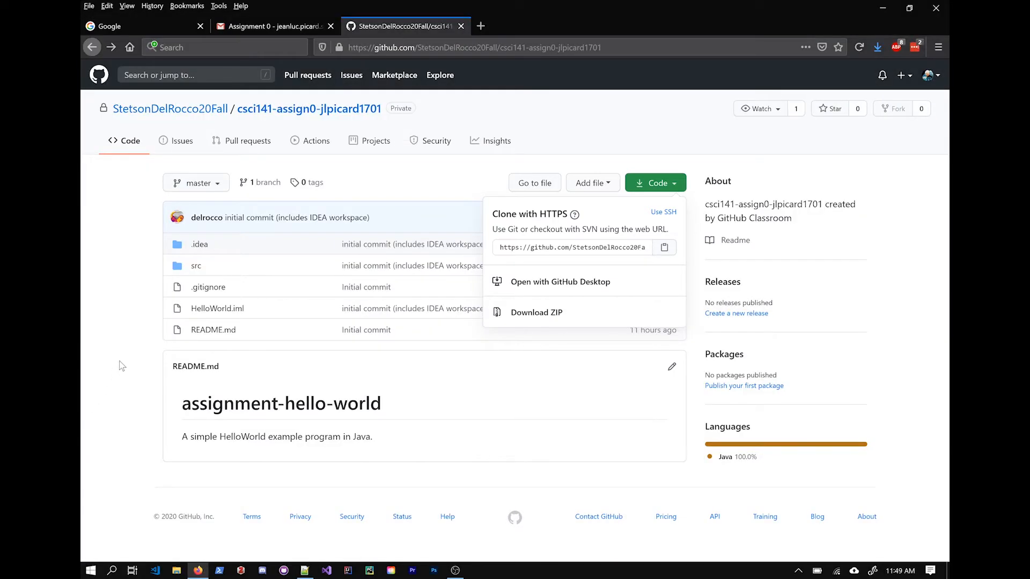
left_click(122, 365)
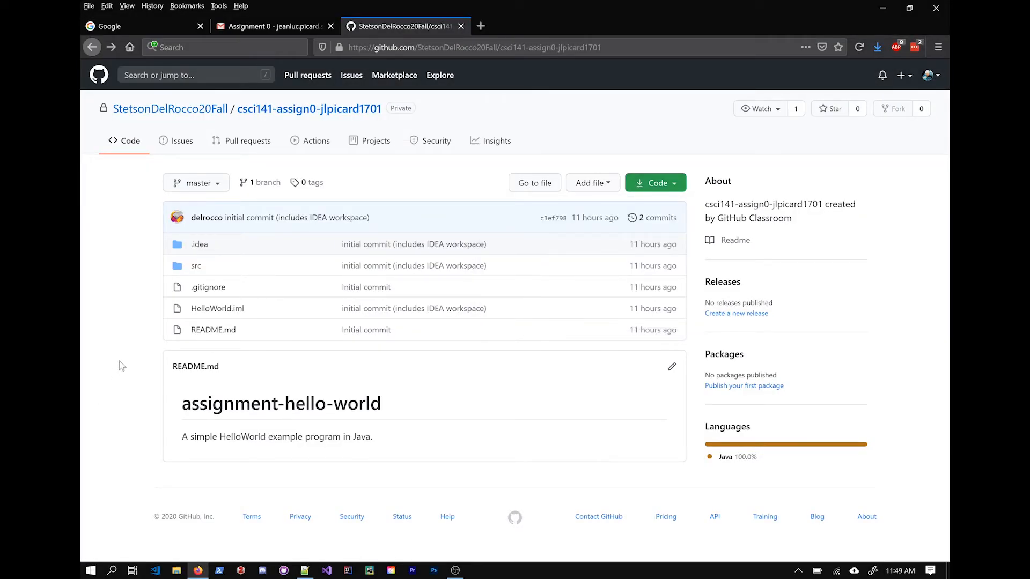
left_click(283, 570)
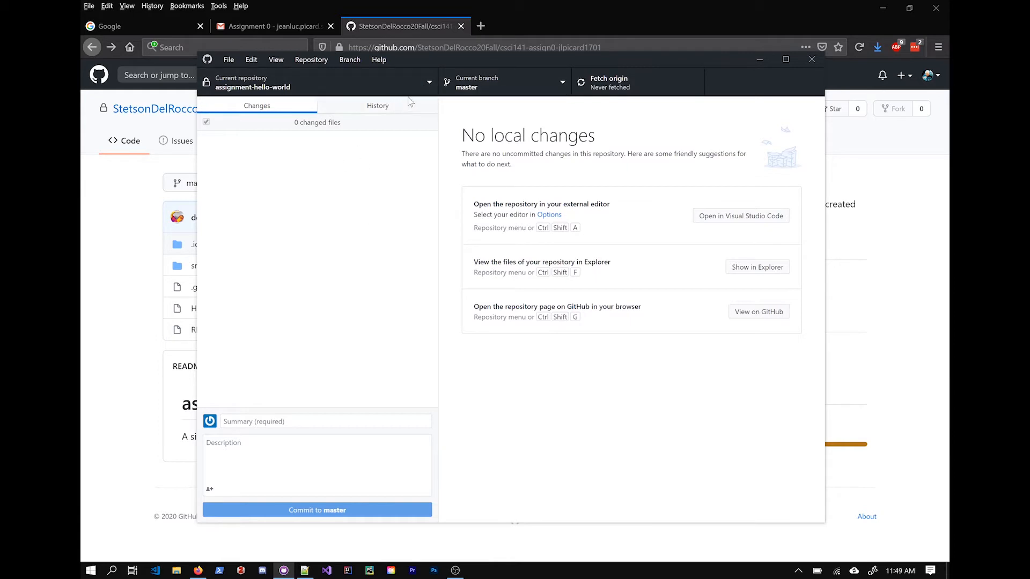
Step: Start cloning a repository in GitHub Desktop, trying the pasted repository URL
left_click(430, 80)
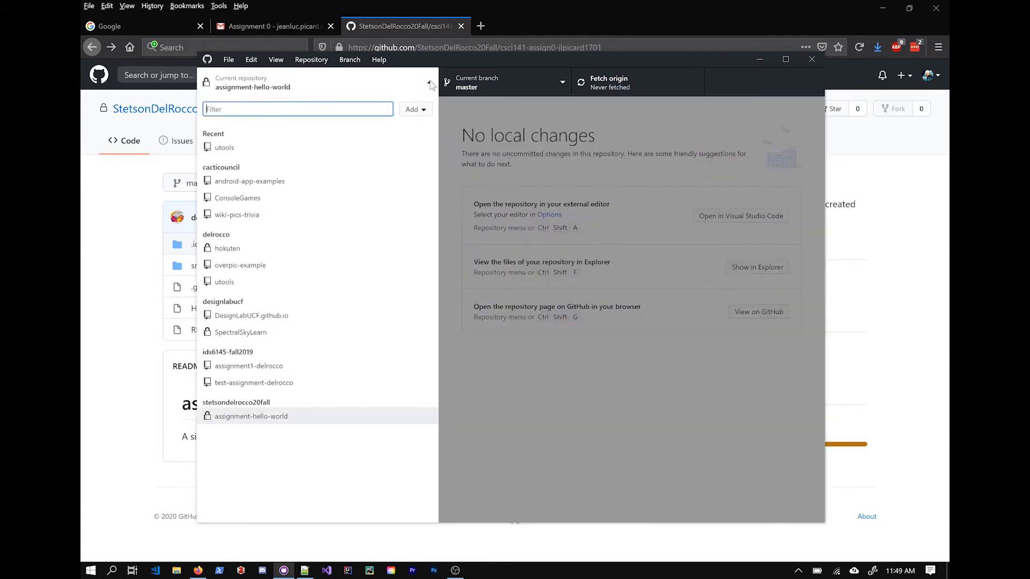
left_click(423, 110)
left_click(436, 114)
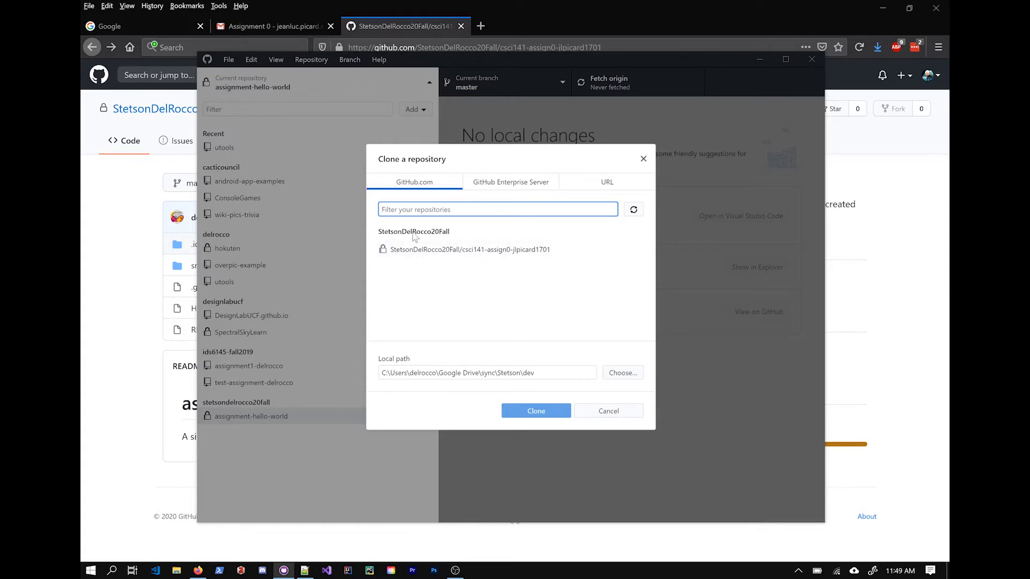
left_click(617, 183)
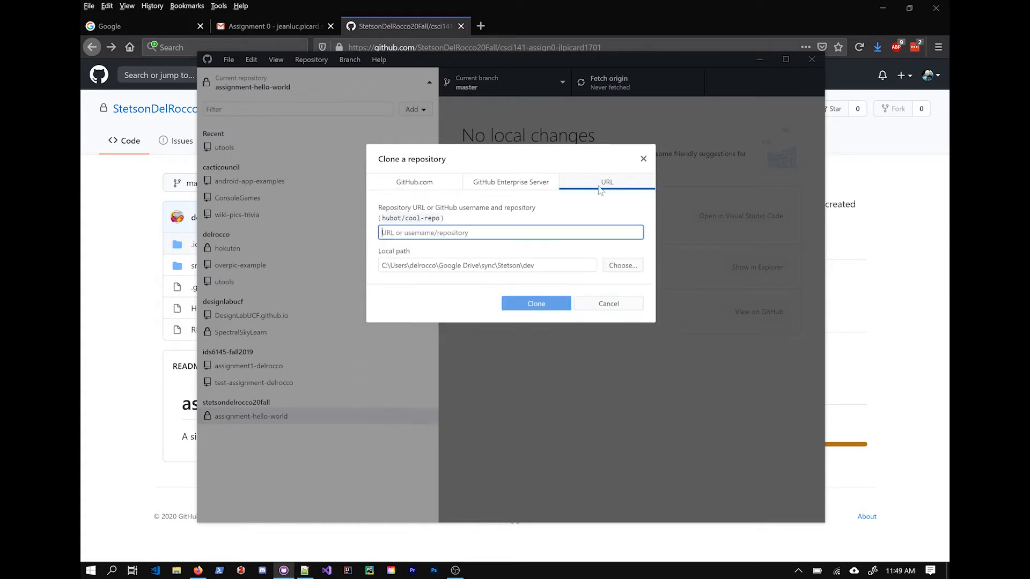
type("https://github.com/StetsonDelRocco20Fall/csci141-assign0-jlpicard1701.git")
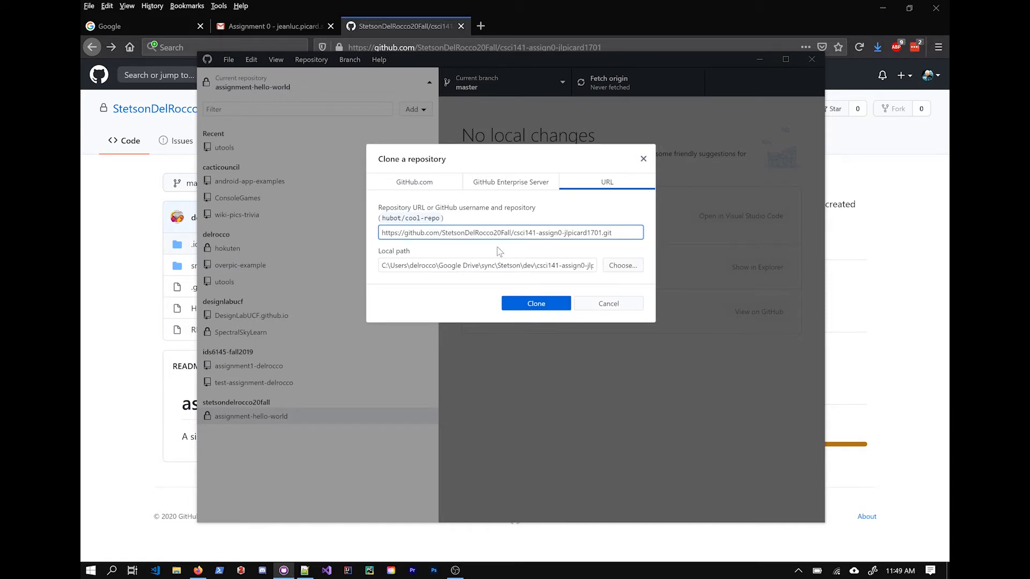
left_click(436, 182)
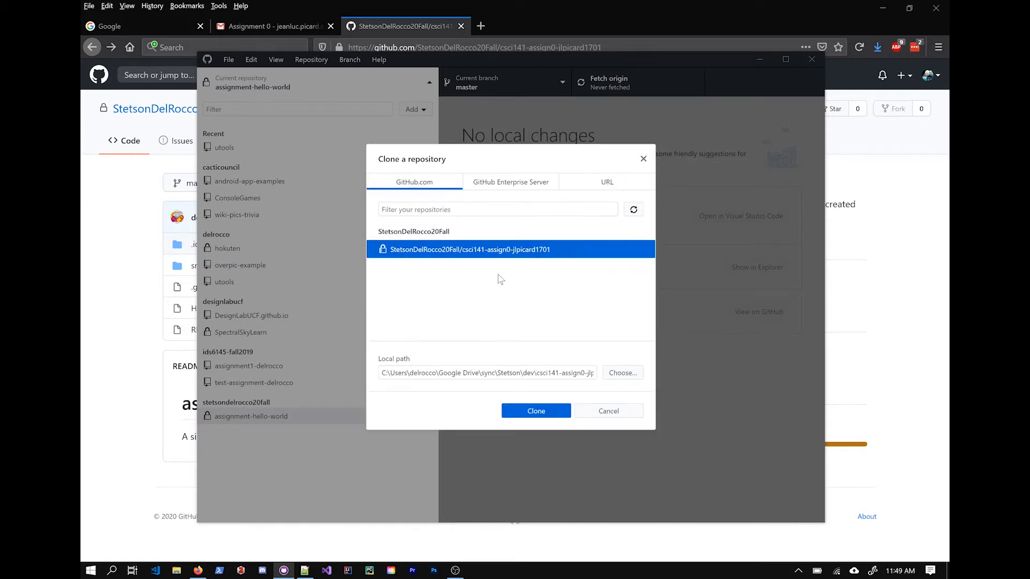
Step: Clone csci141-assign0 into a Desktop folder and minimize the browser
left_click(623, 372)
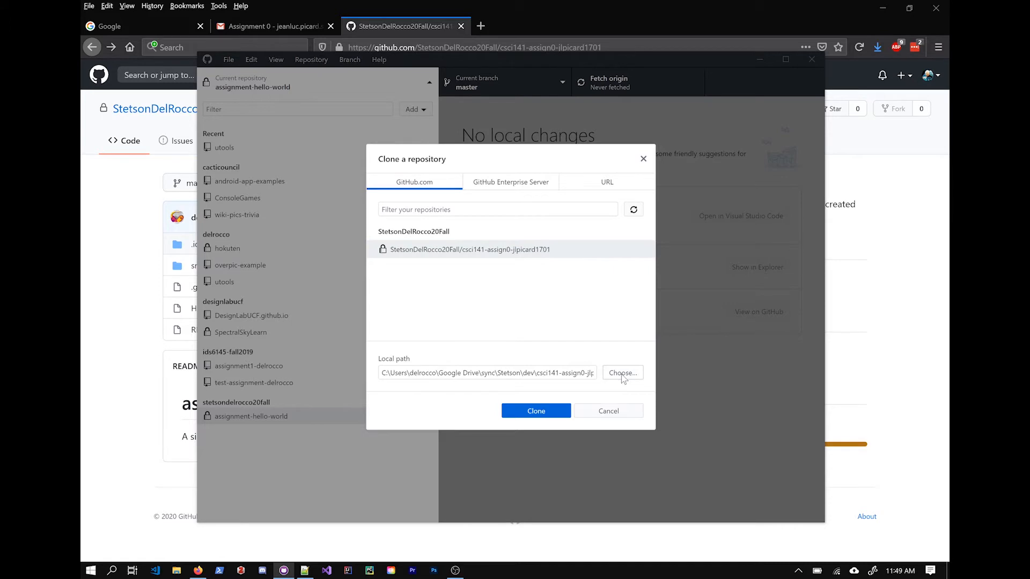
scroll(257, 183, "up", 5)
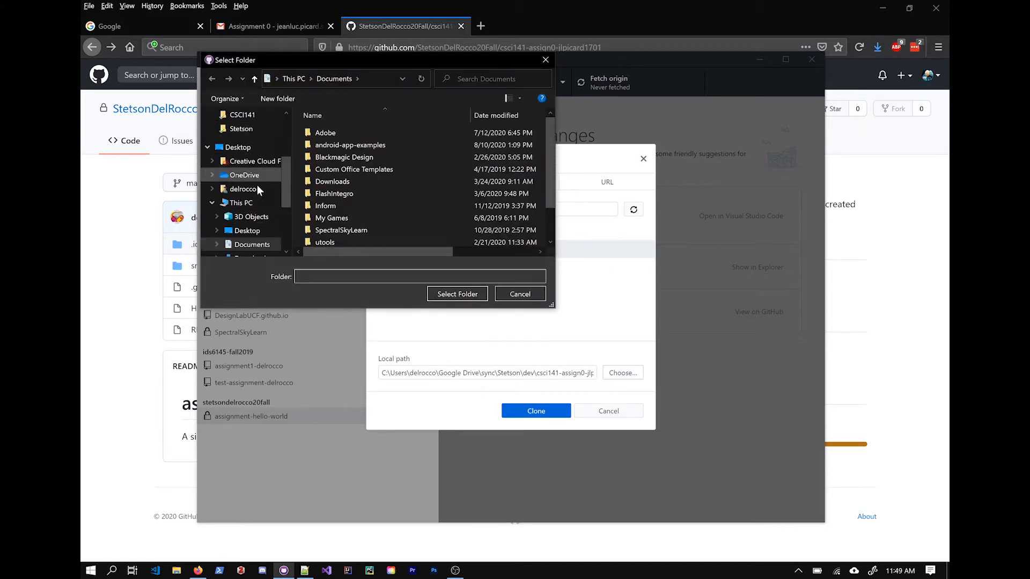
scroll(268, 156, "up", 3)
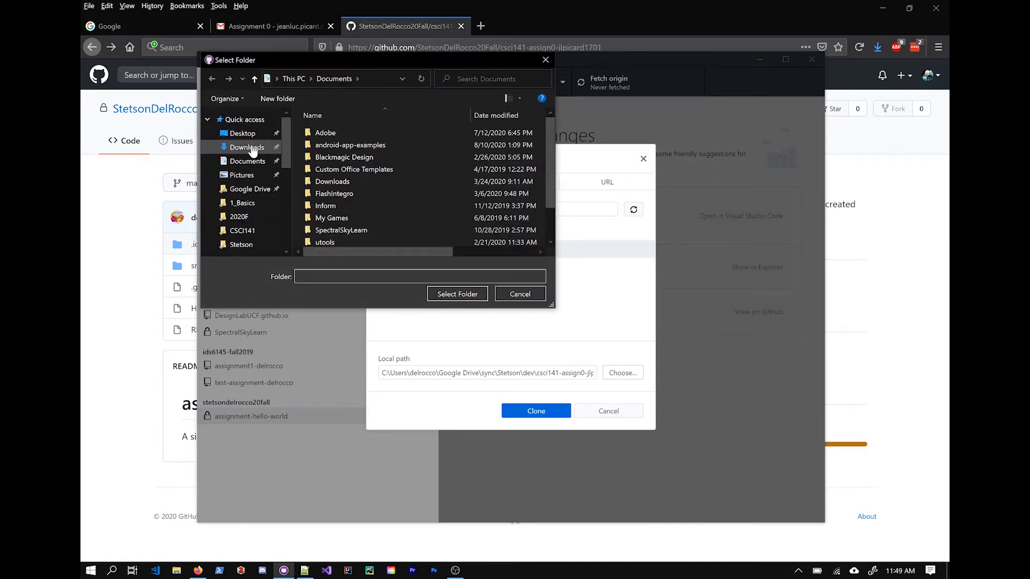
left_click(243, 133)
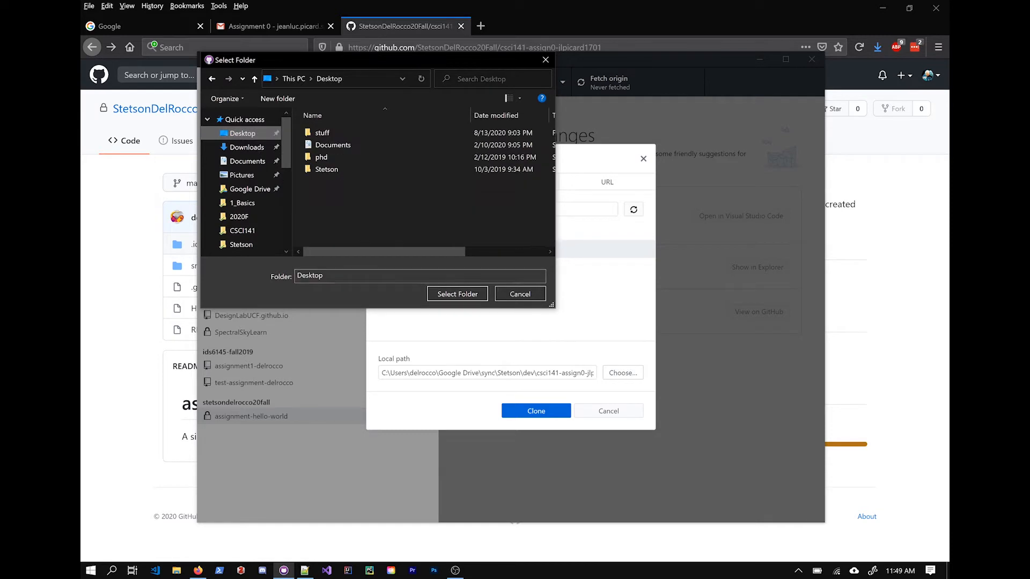
left_click(462, 295)
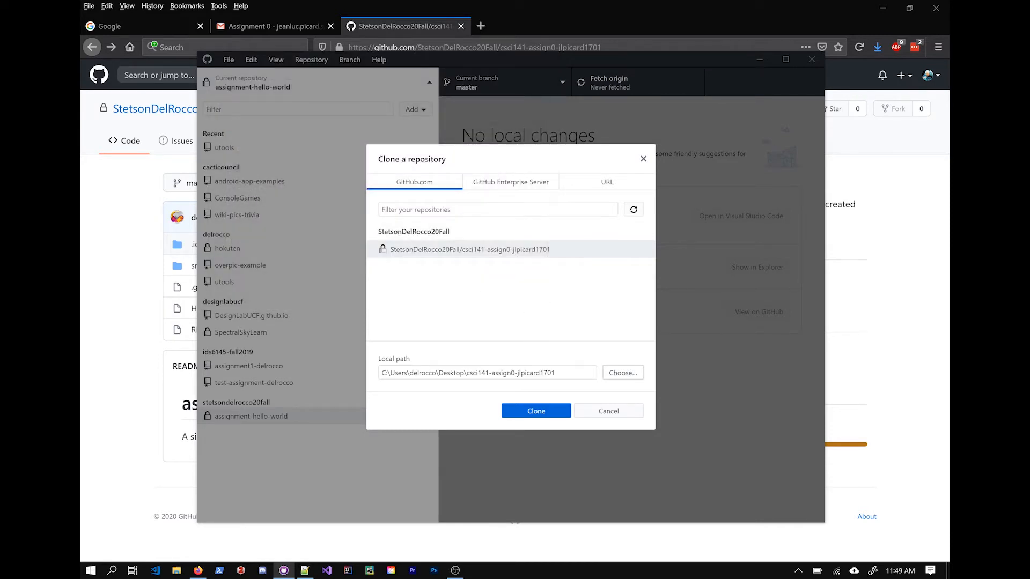
left_click_drag(466, 373, 559, 373)
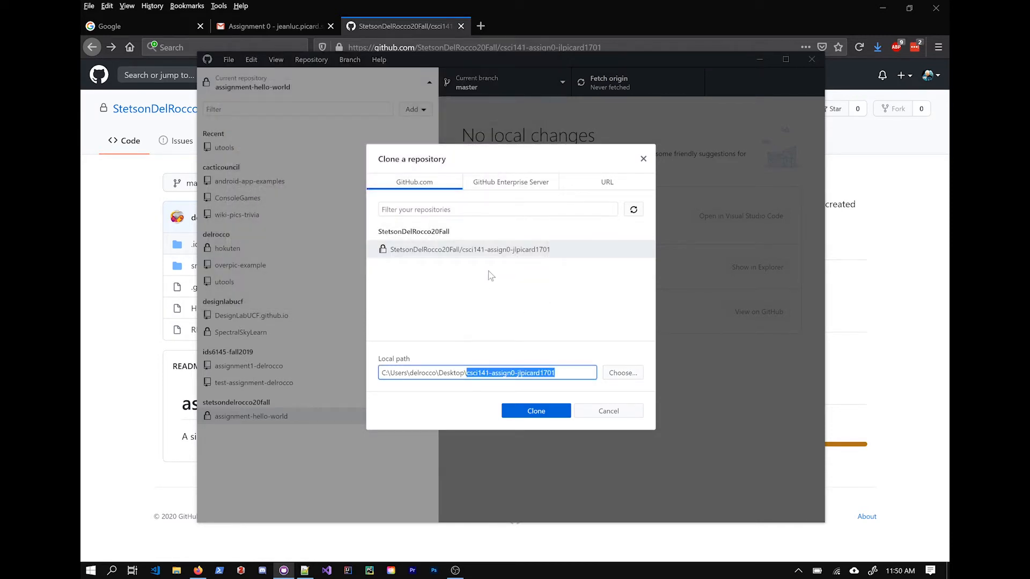
left_click(505, 250)
left_click(545, 418)
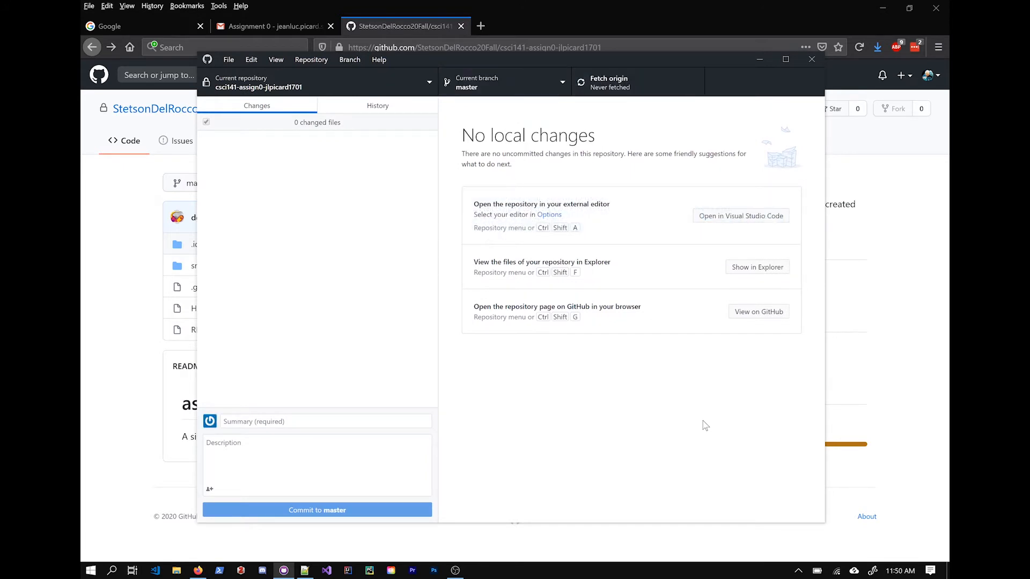
left_click(882, 7)
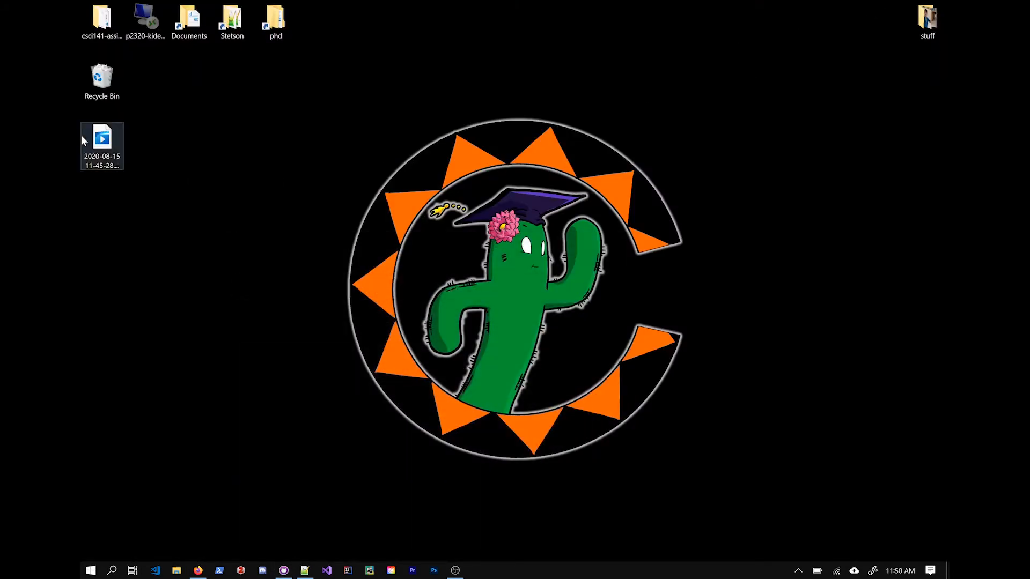
Step: Arrange the cloned repository folder on the desktop and position its File Explorer window
left_click_drag(313, 100, 788, 225)
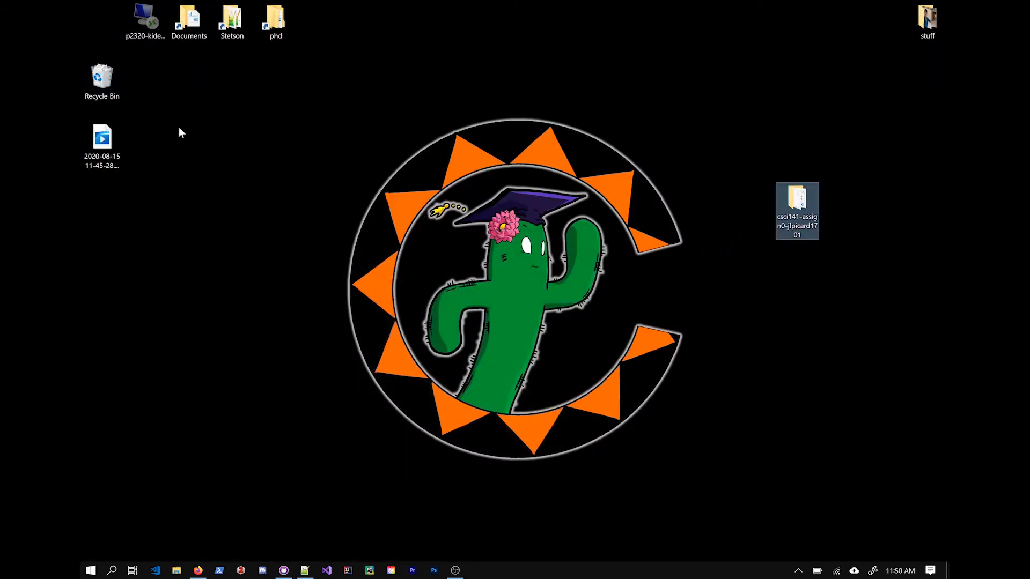
left_click_drag(102, 80, 103, 24)
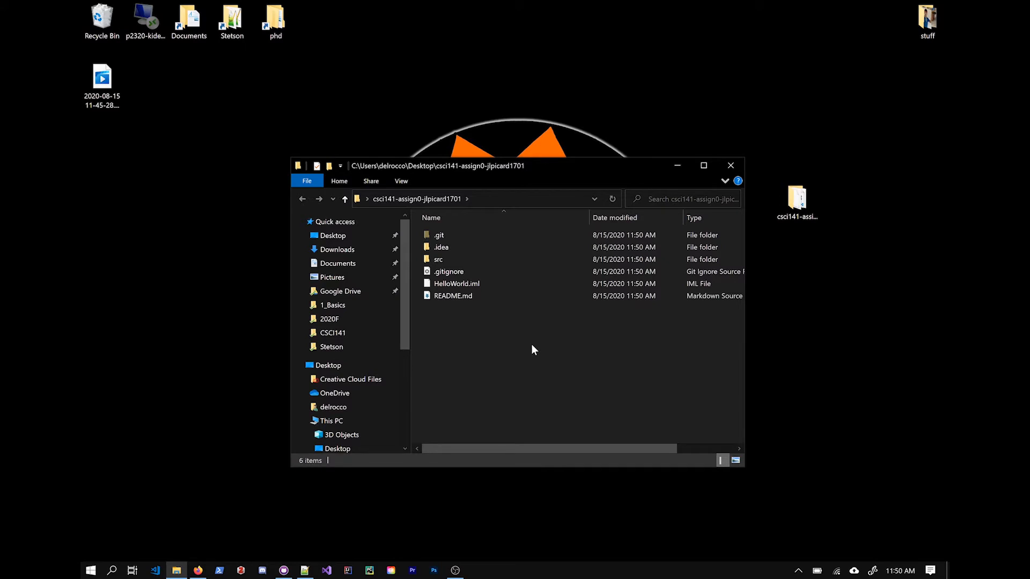
left_click_drag(527, 163, 529, 140)
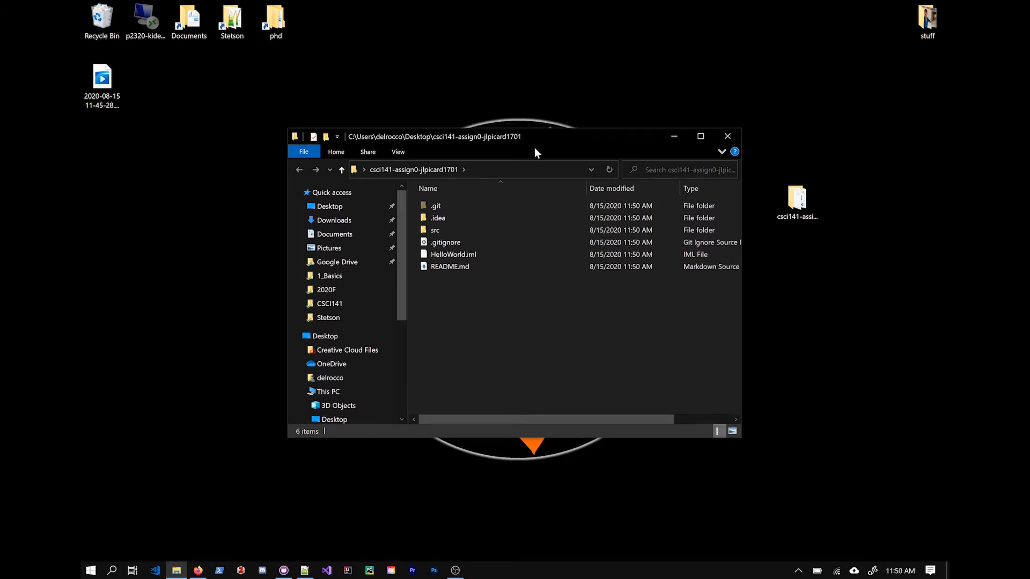
left_click_drag(543, 143, 543, 147)
left_click(601, 115)
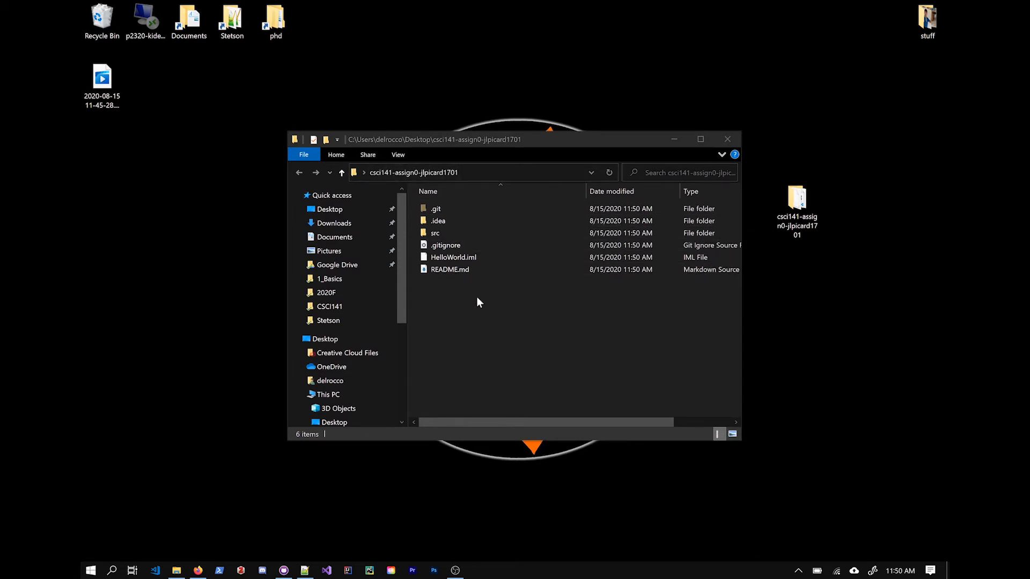
left_click(523, 325)
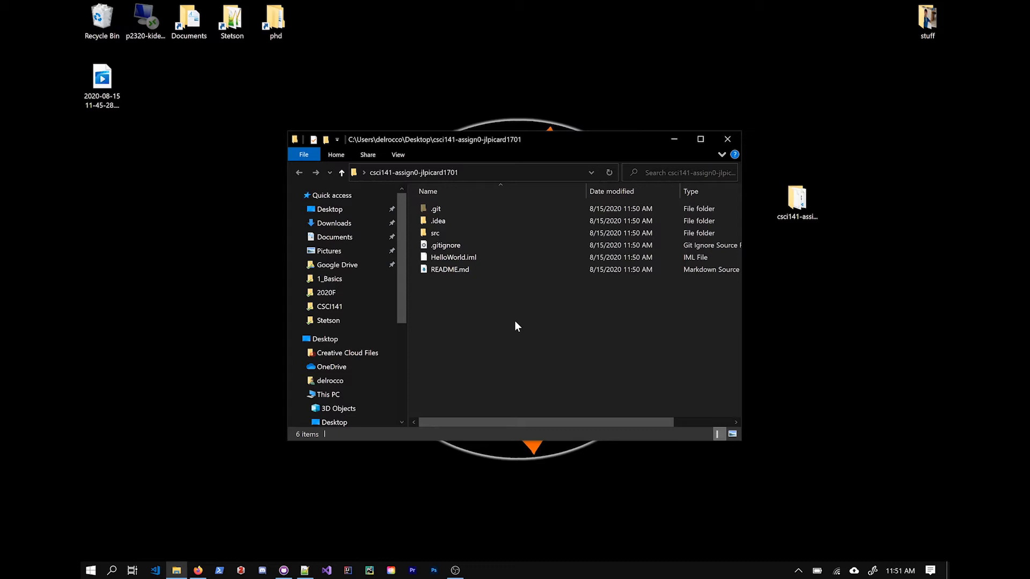
left_click_drag(550, 139, 552, 145)
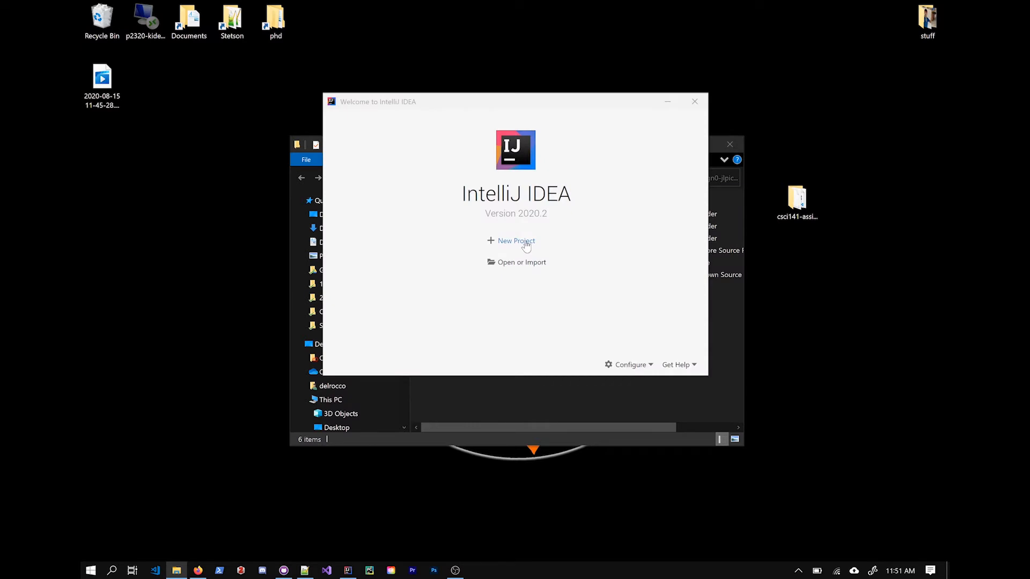
Step: Open the cloned HelloWorld project from disk in IntelliJ IDEA
left_click(530, 266)
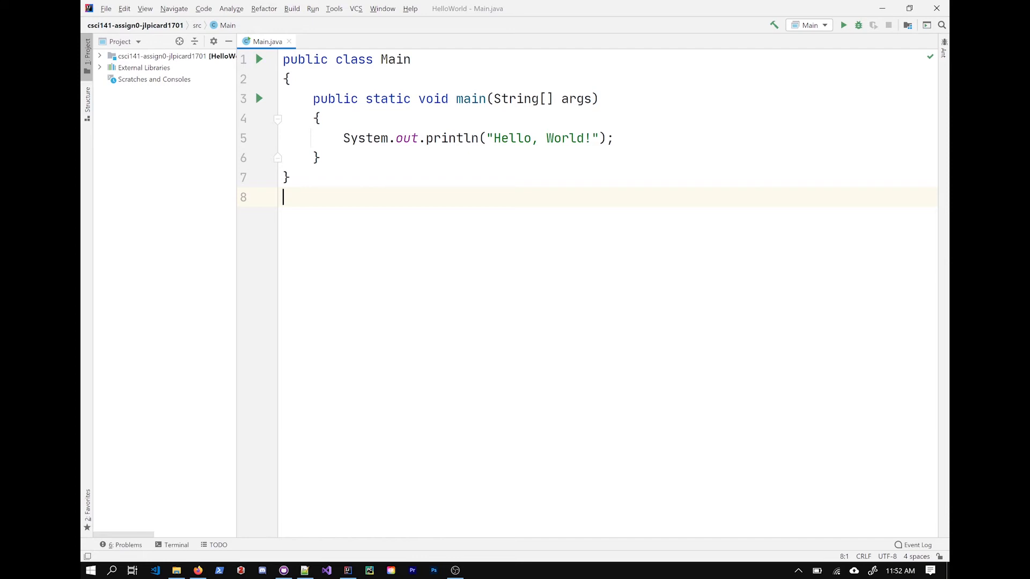
Step: Replace 'Hello, World!' in Main.java with the student's greeting and close the project
left_click_drag(493, 138, 590, 138)
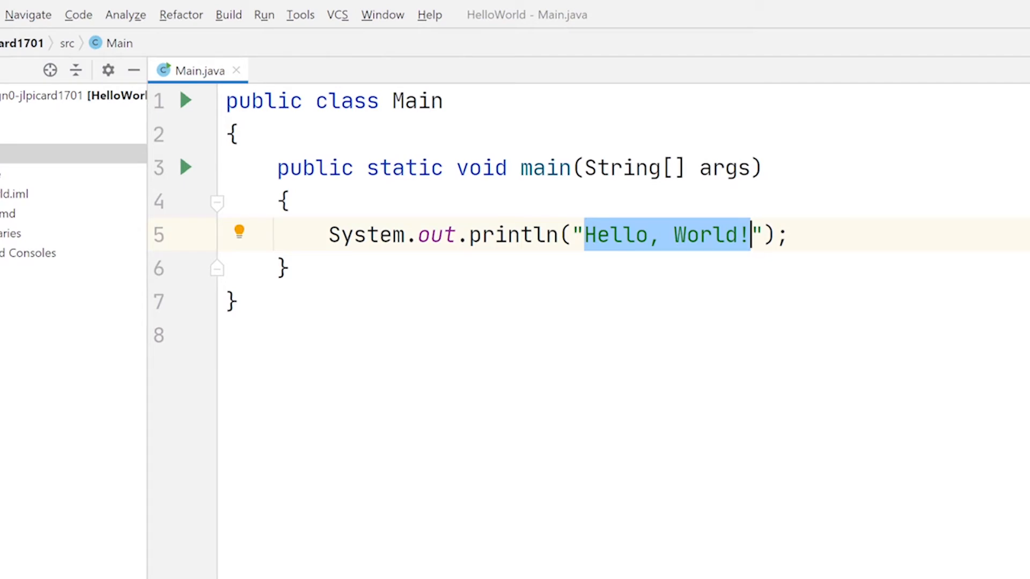
type("Hi, ")
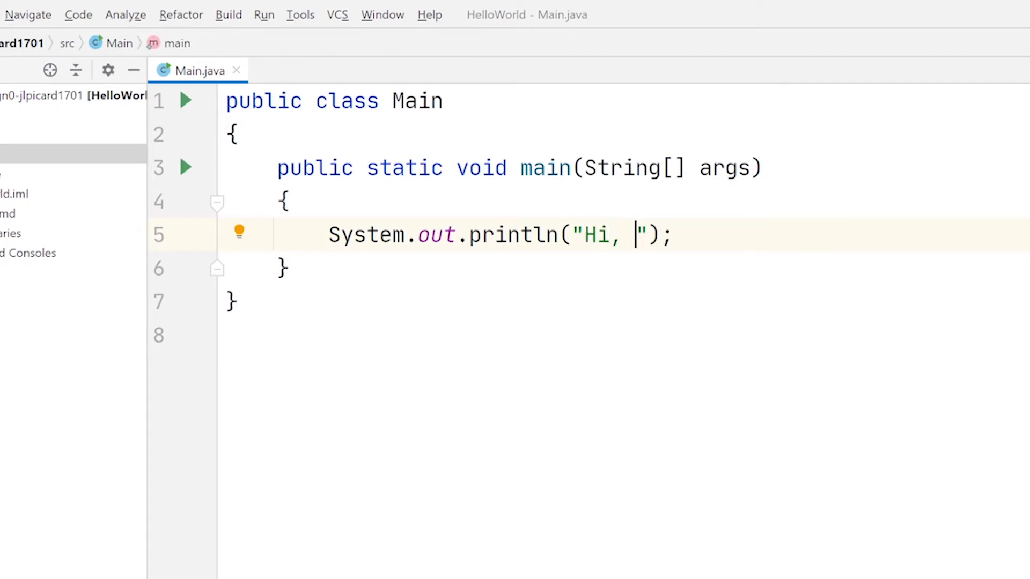
type("I'm Jean")
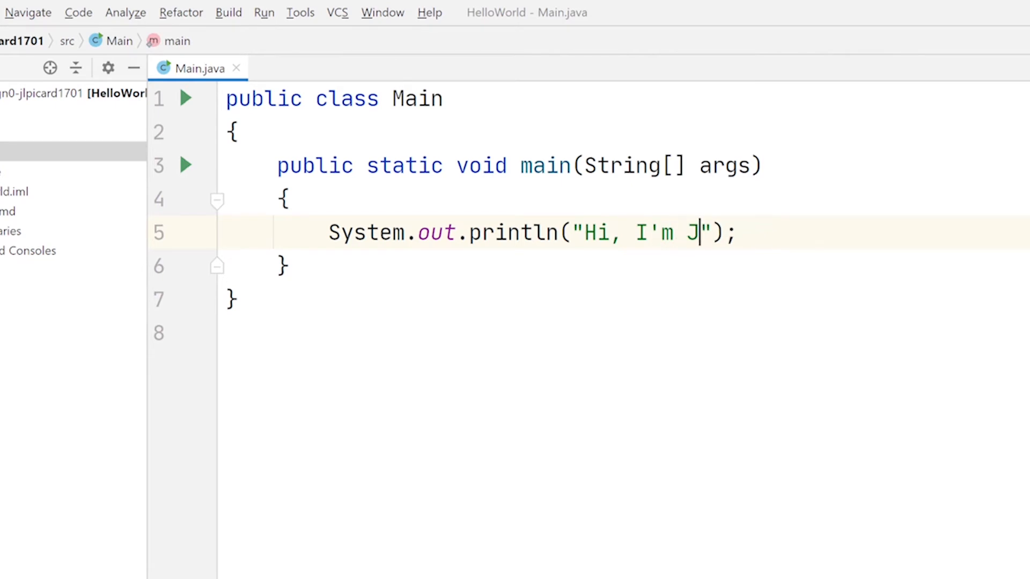
type("-Luc Picar")
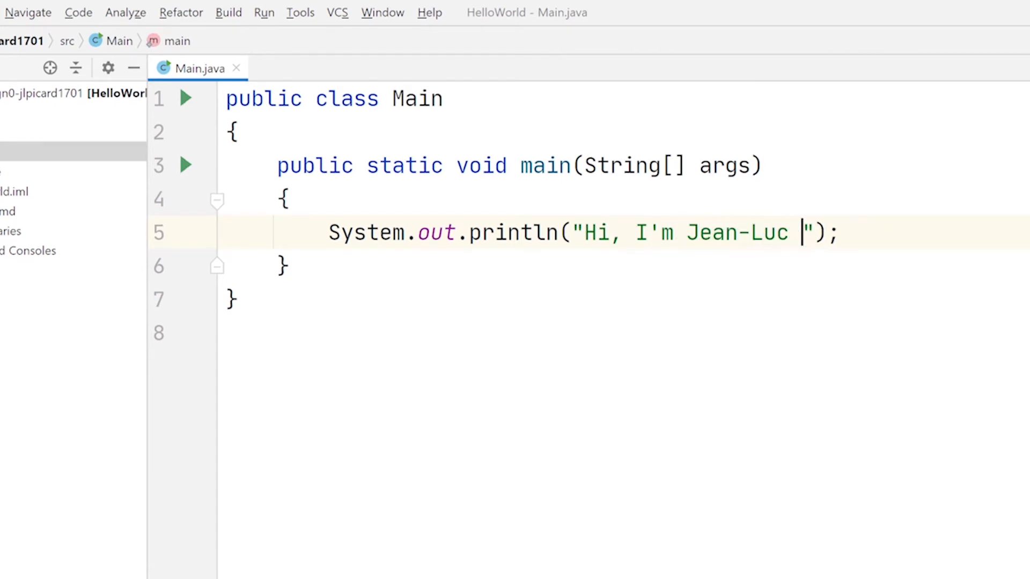
type("d")
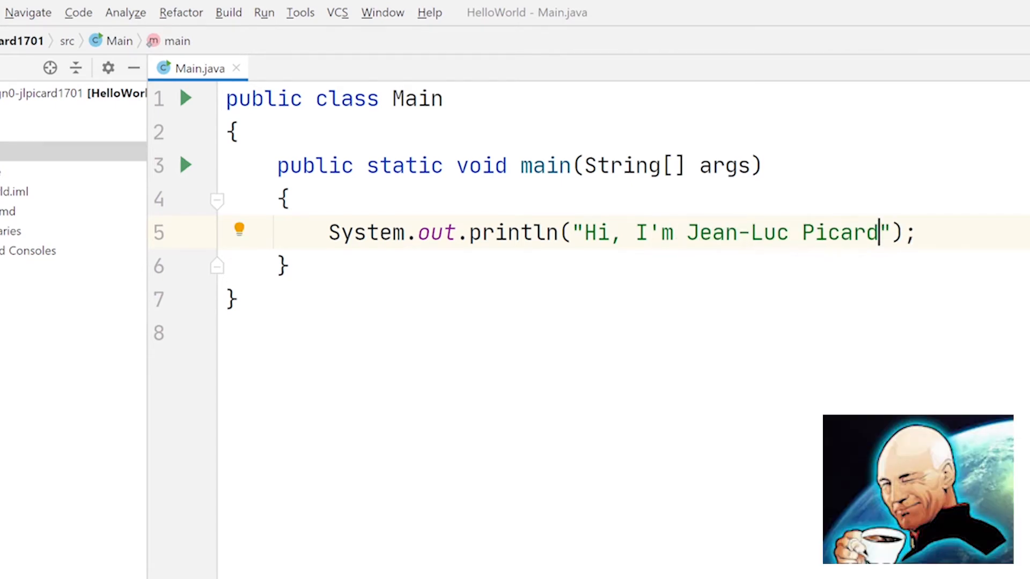
type("!")
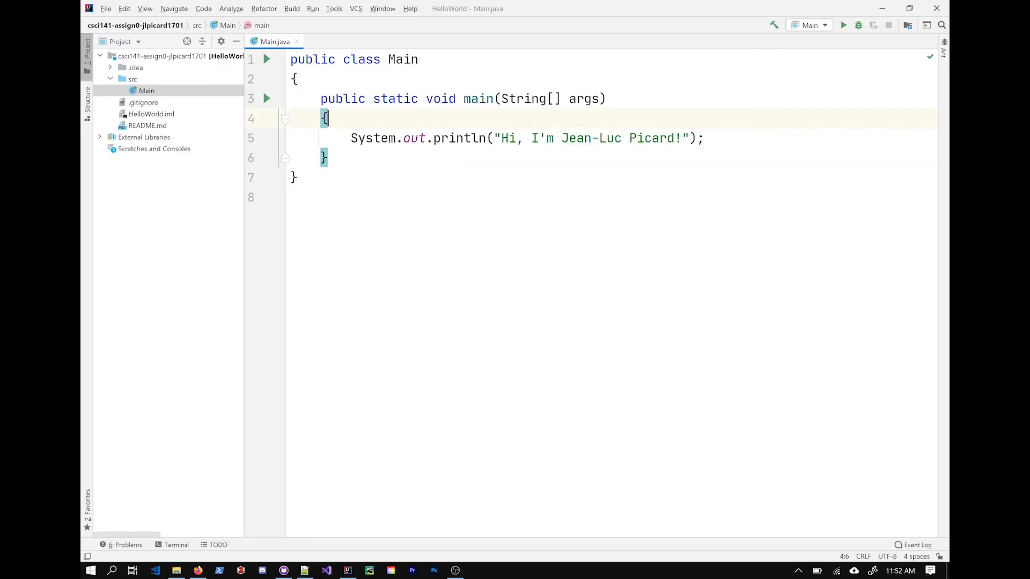
left_click(107, 10)
key("Escape")
left_click(937, 9)
left_click(736, 96)
left_click(736, 97)
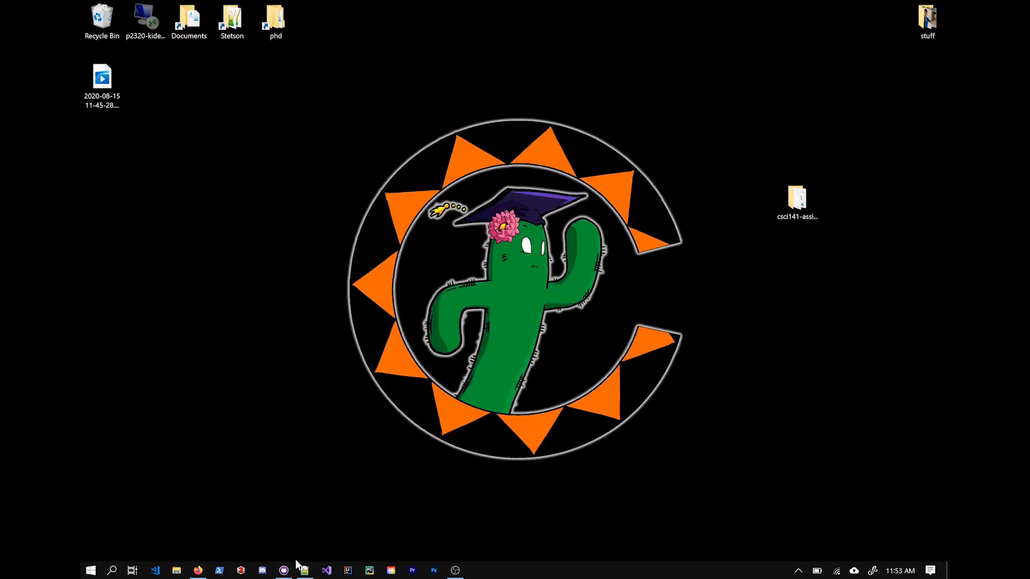
Step: Review the diffs of src\Main.java and .idea\workspace.xml in GitHub Desktop
left_click(285, 570)
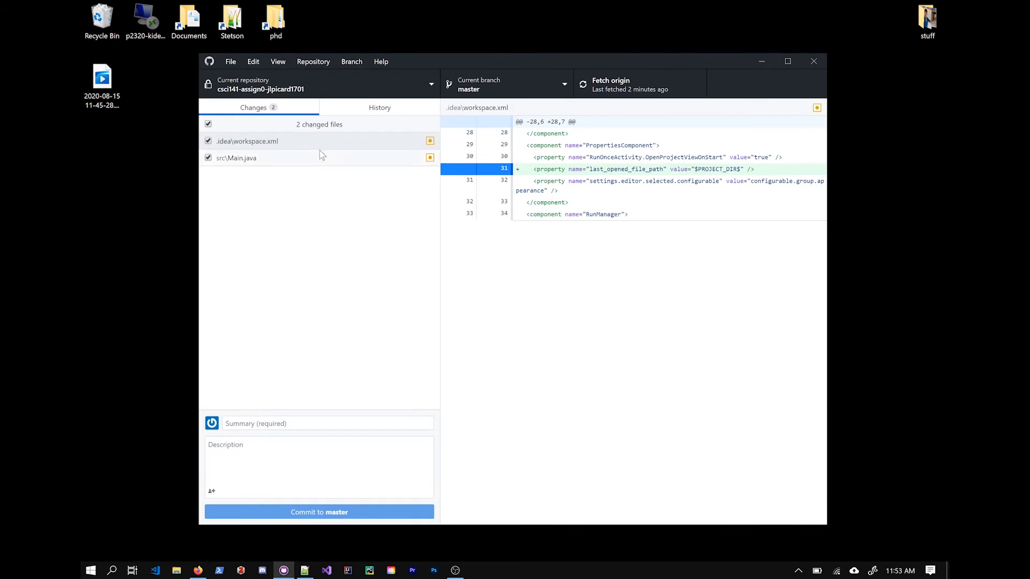
left_click_drag(473, 63, 469, 65)
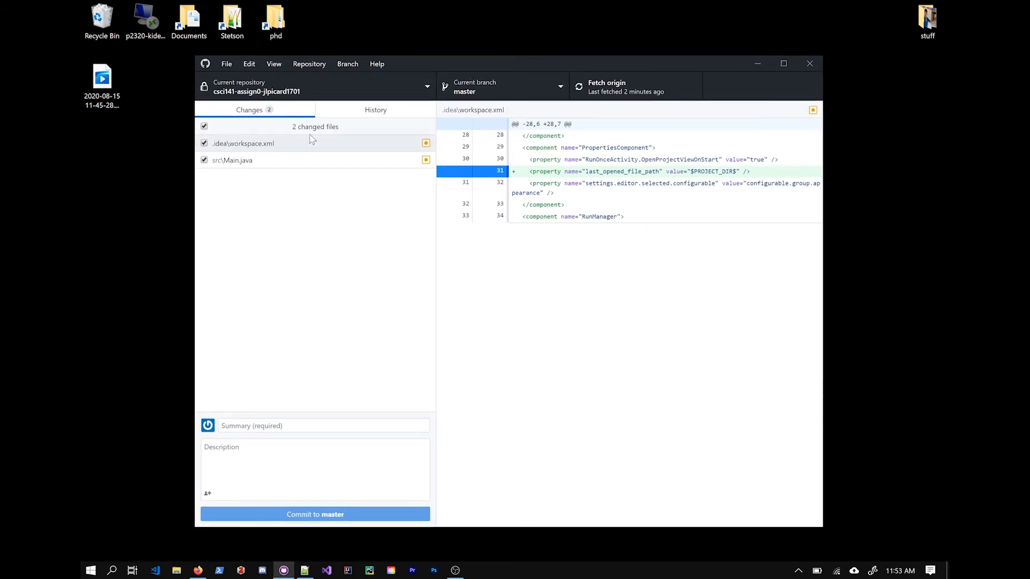
left_click(293, 164)
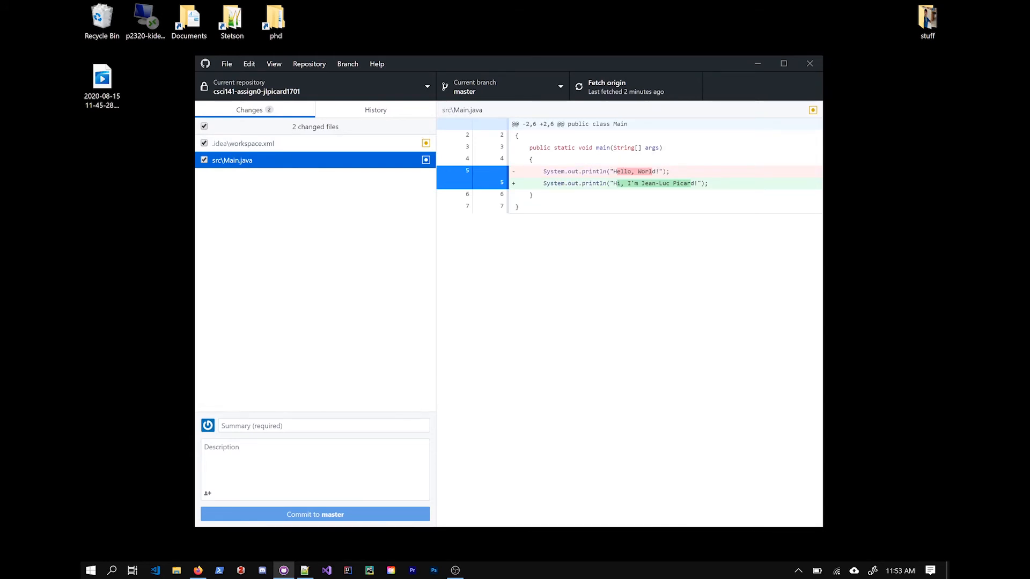
left_click(285, 144)
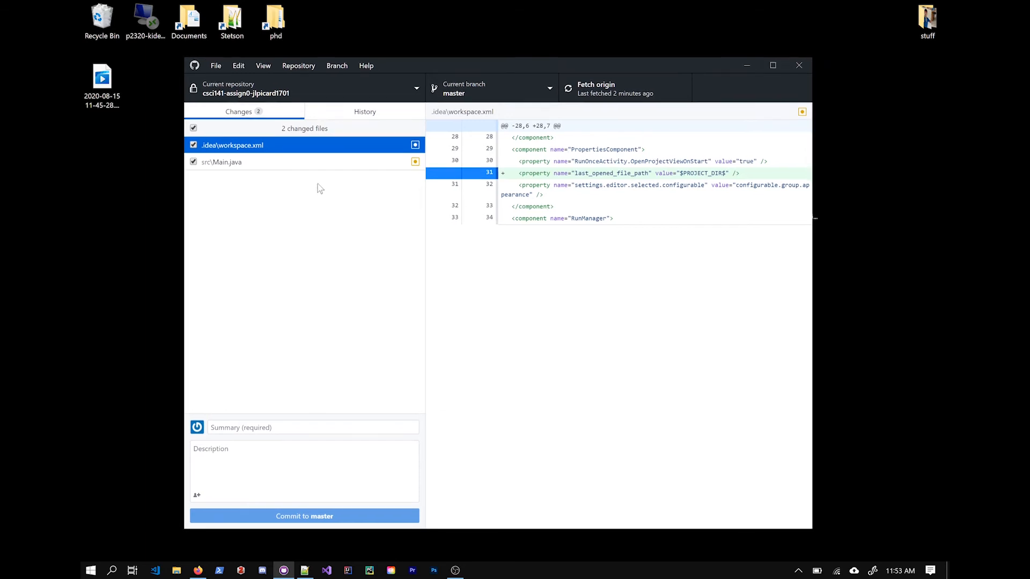
left_click(309, 159)
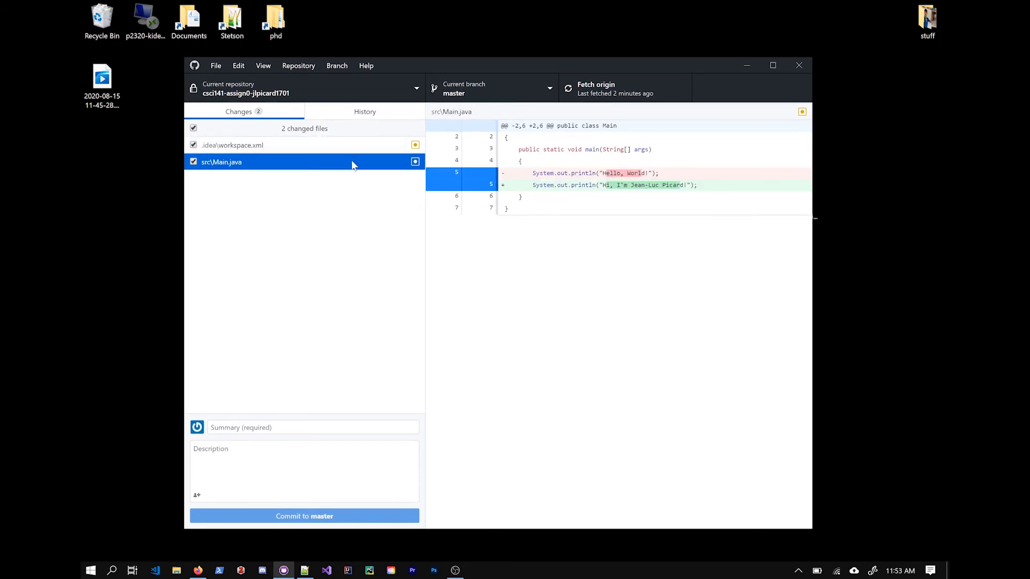
Step: Commit to master with summary 'changed greeting!', push to origin, and minimize GitHub Desktop
left_click(214, 427)
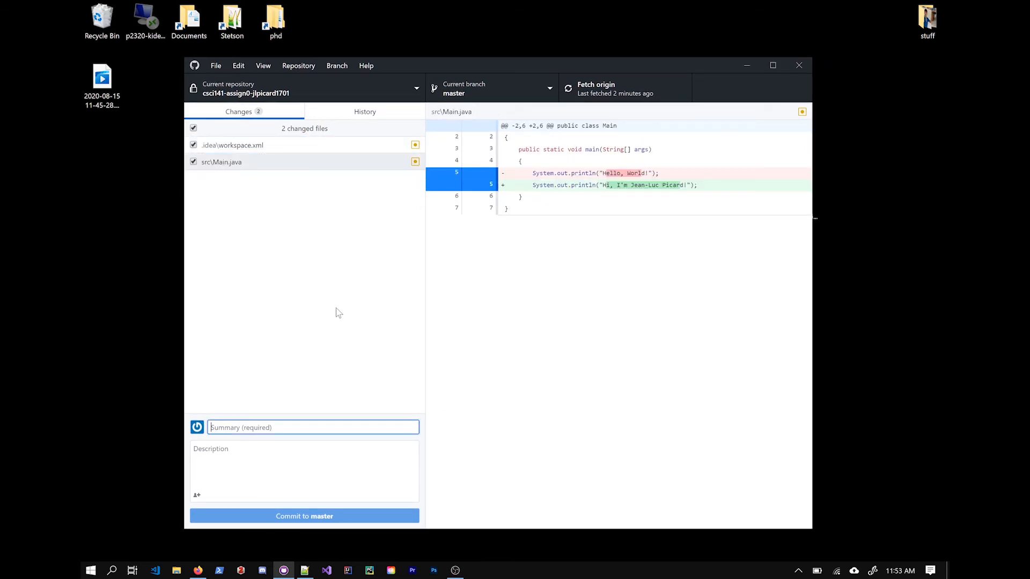
type("ch")
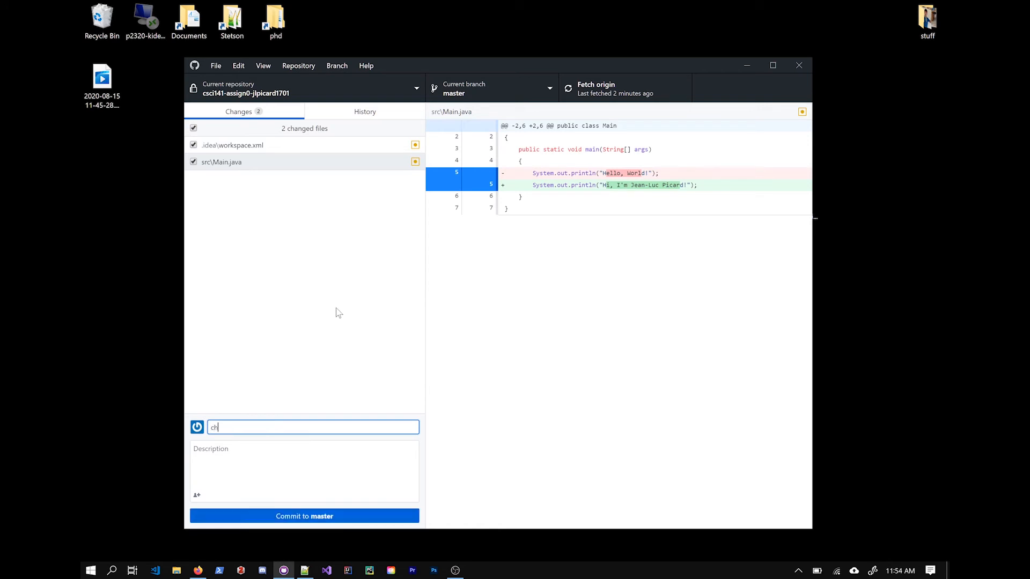
type("anged greeting!")
left_click(309, 516)
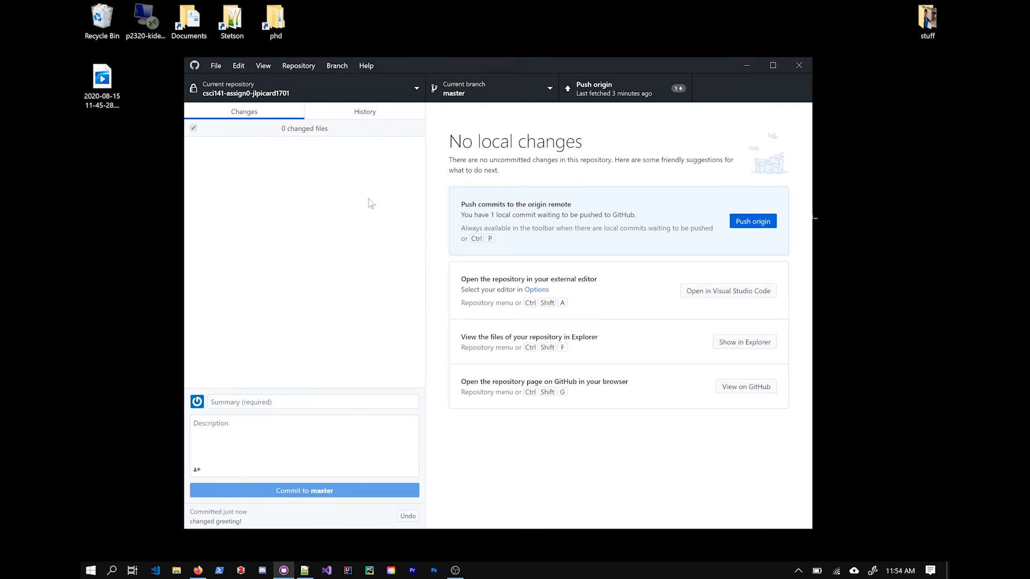
left_click(657, 88)
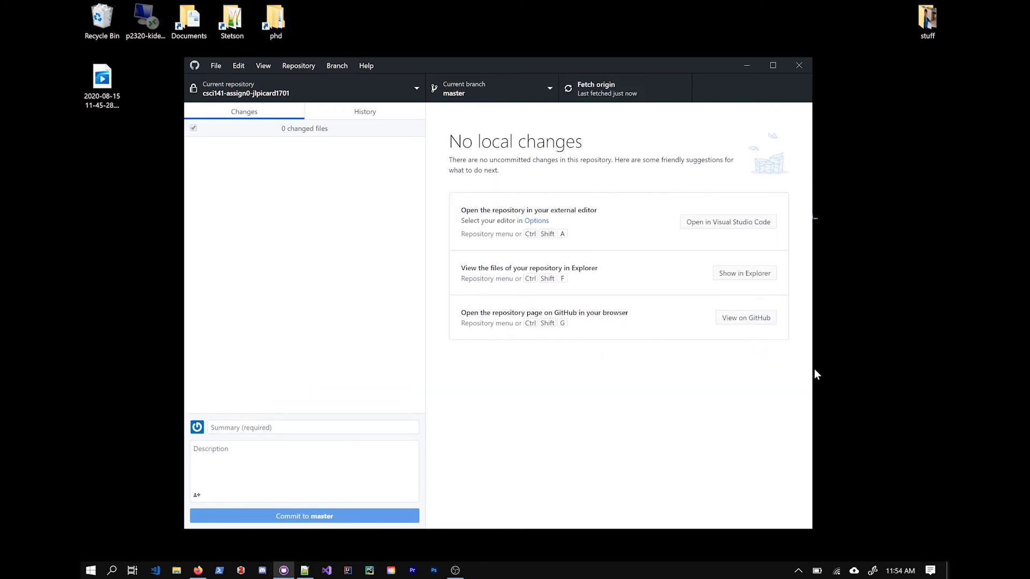
left_click(748, 66)
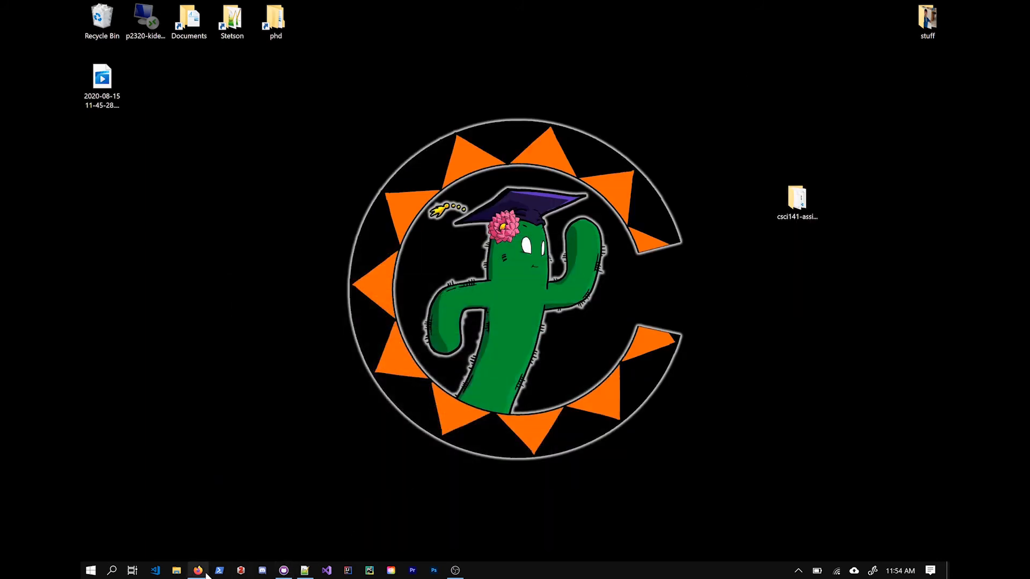
Step: Reload the GitHub repository page and open the commit history of src/Main.java
left_click(198, 570)
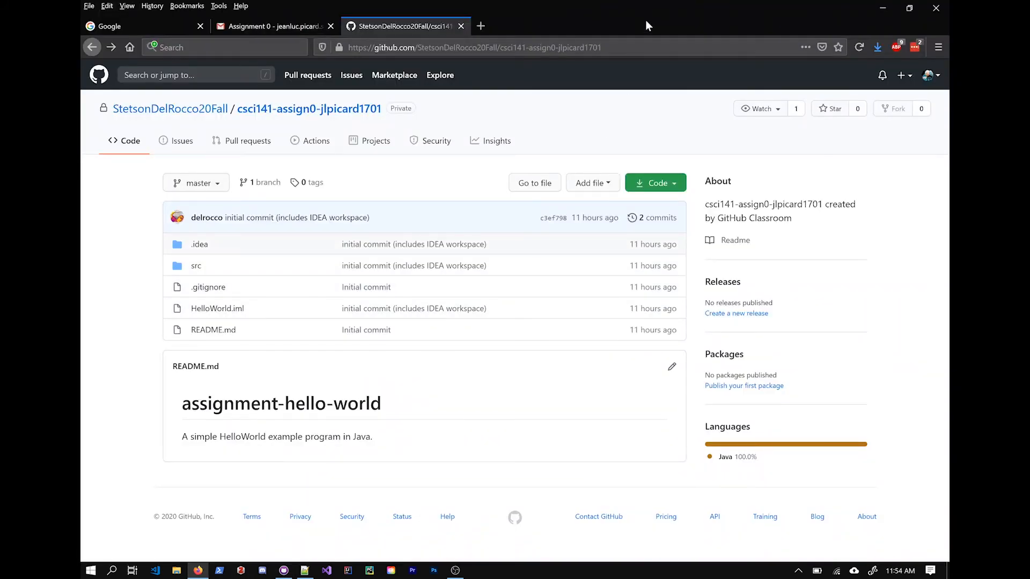
left_click(858, 47)
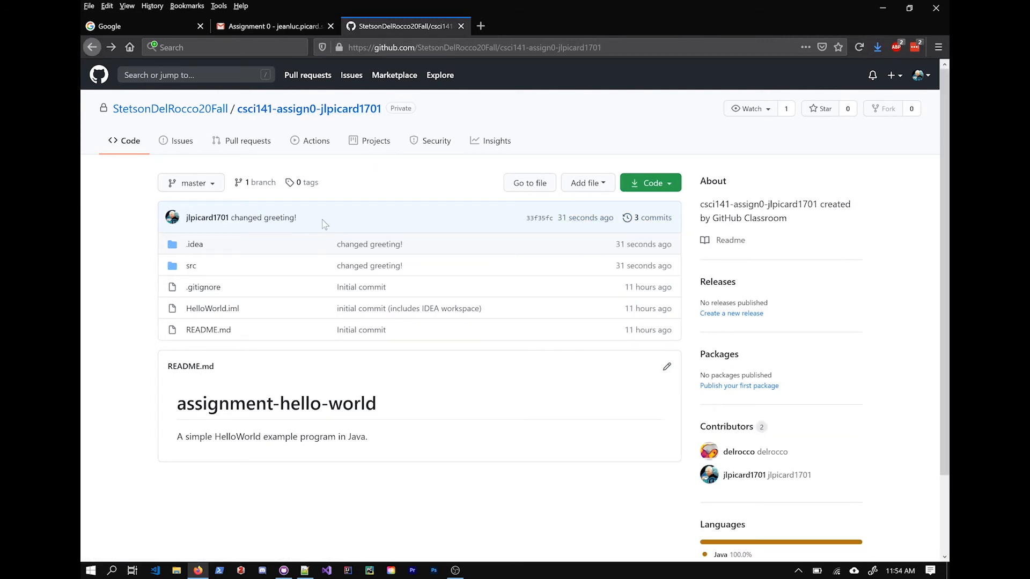
left_click(191, 267)
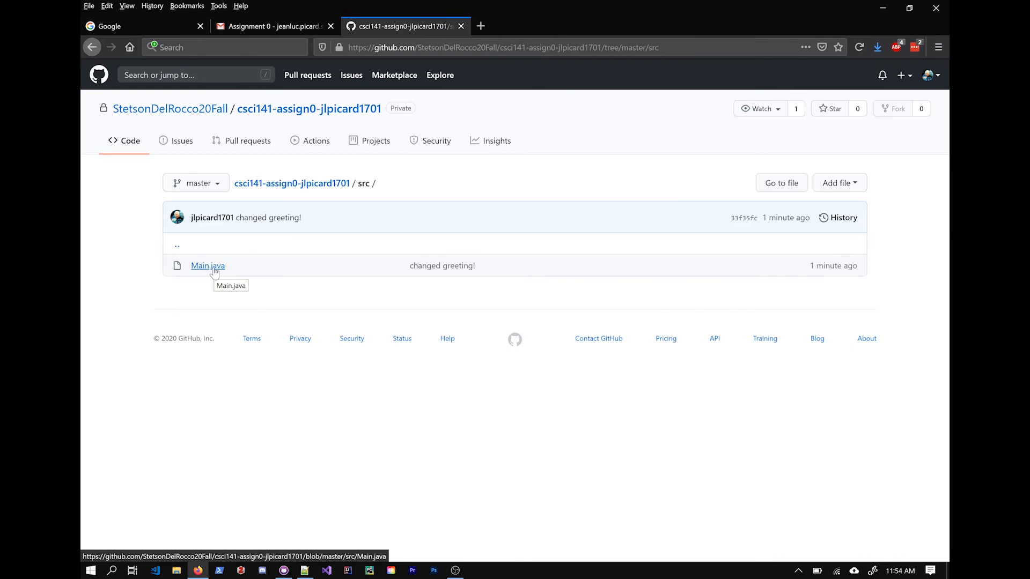
left_click(214, 272)
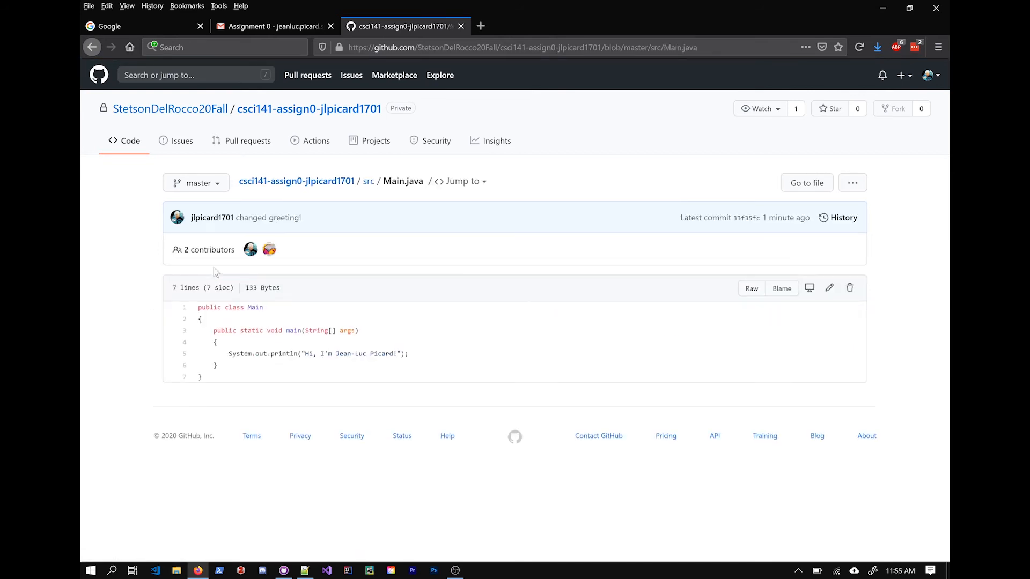
left_click(851, 222)
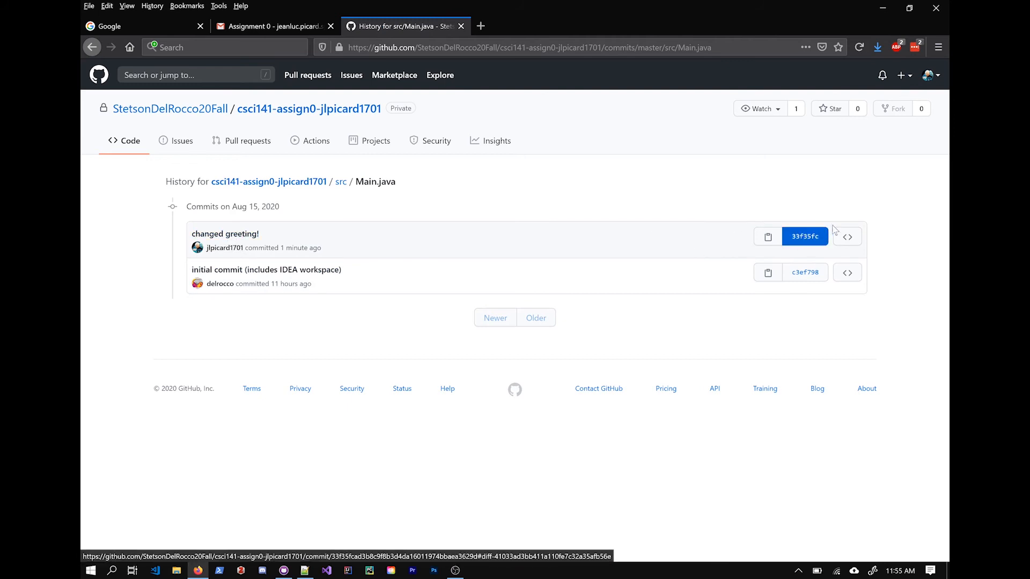
Step: Open the 33f35fc 'changed greeting!' commit and review its diff
left_click(815, 239)
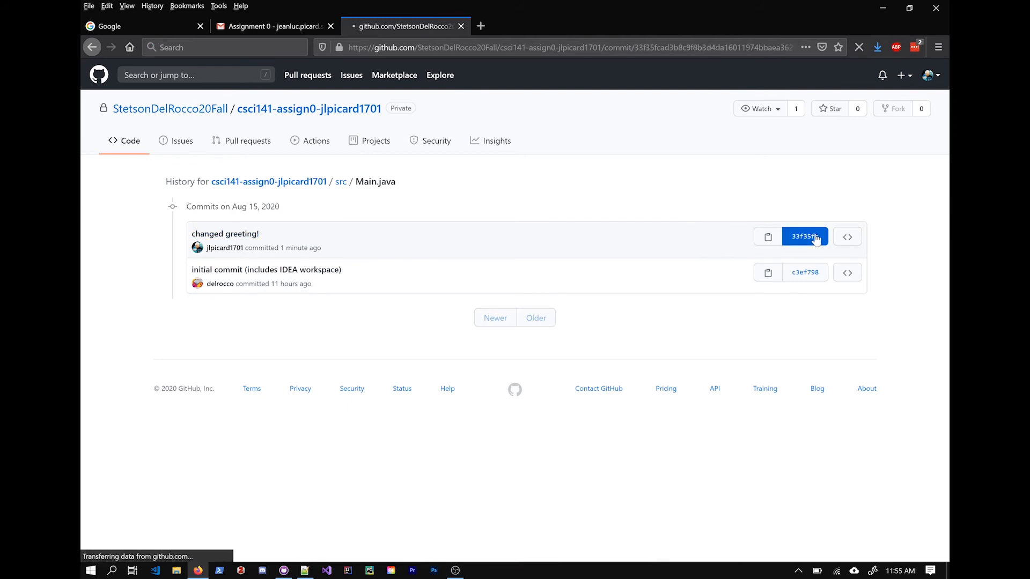
scroll(540, 227, "up", 4)
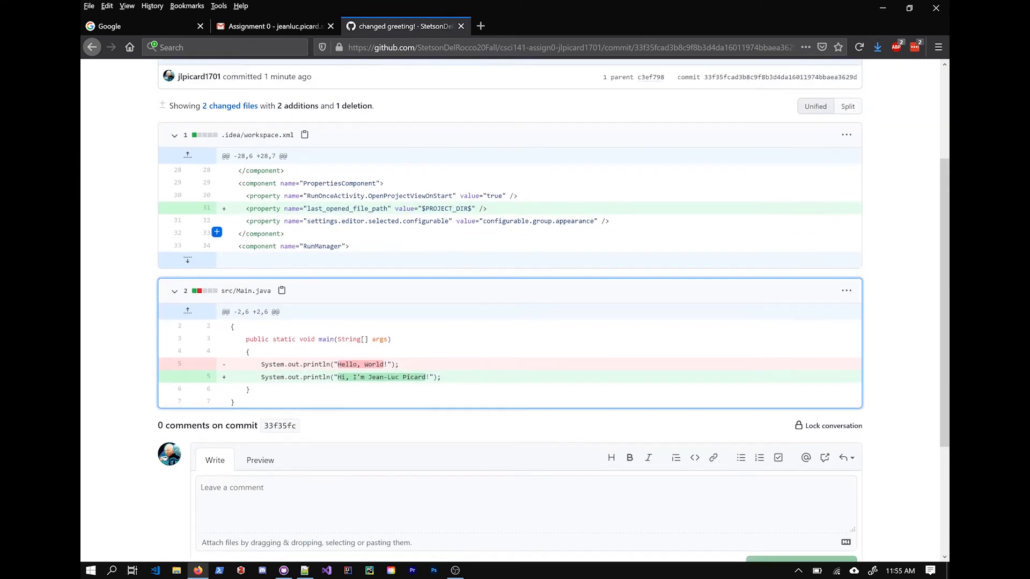
scroll(368, 392, "down", 1)
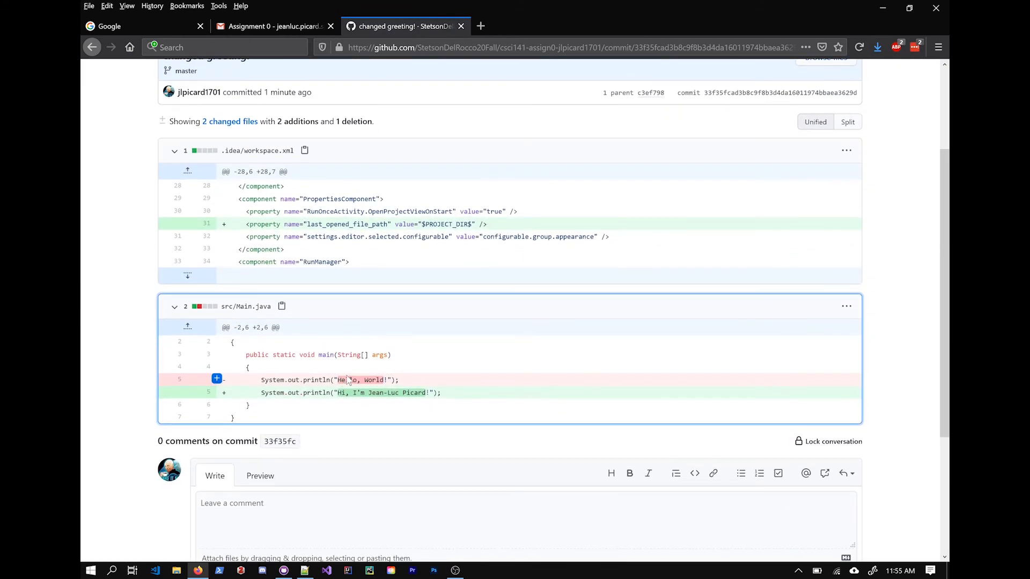
scroll(489, 392, "down", 1)
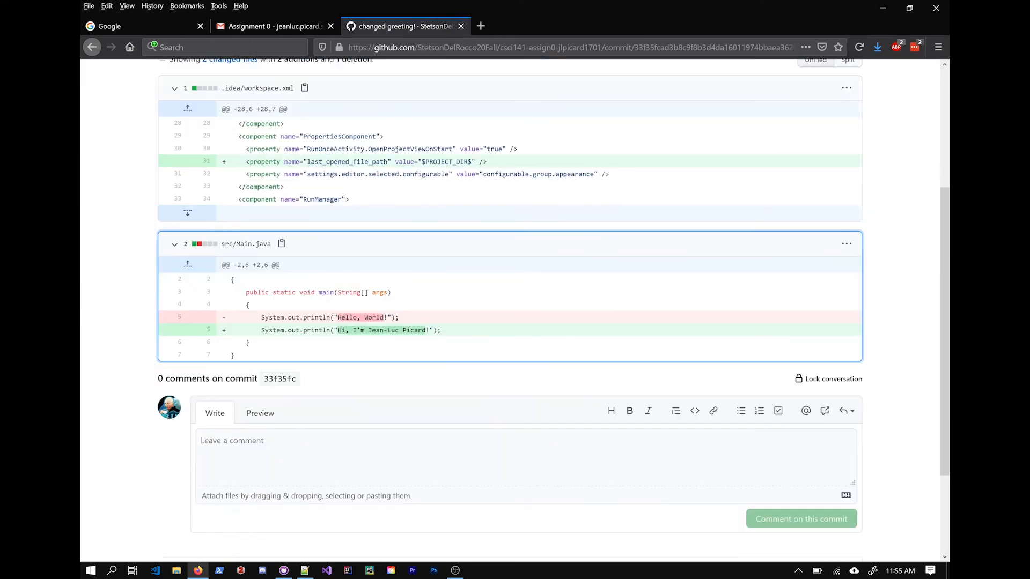
scroll(514, 309, "up", 2)
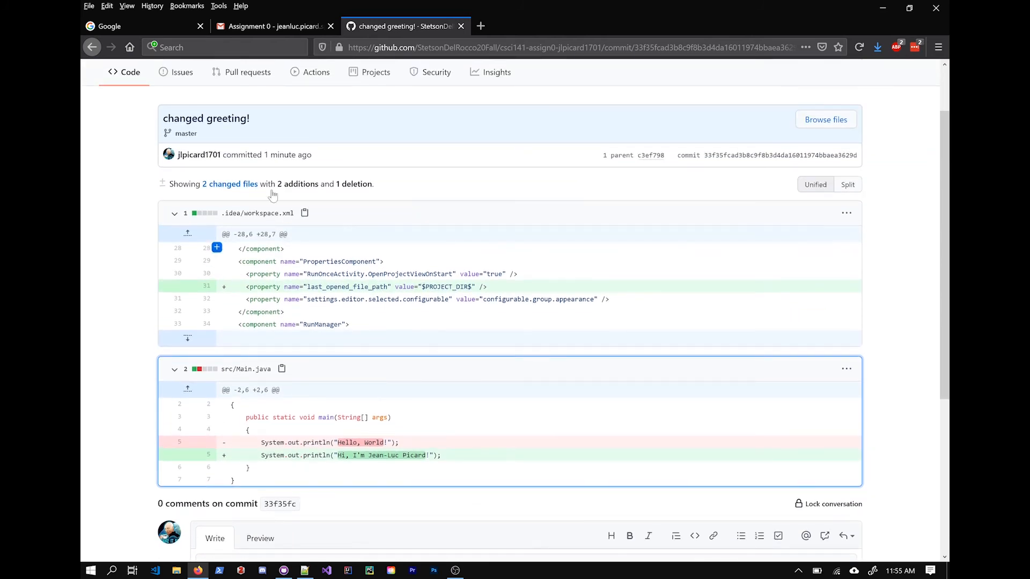
Step: Go back through the history, file and src pages to the repository's main page
left_click(92, 48)
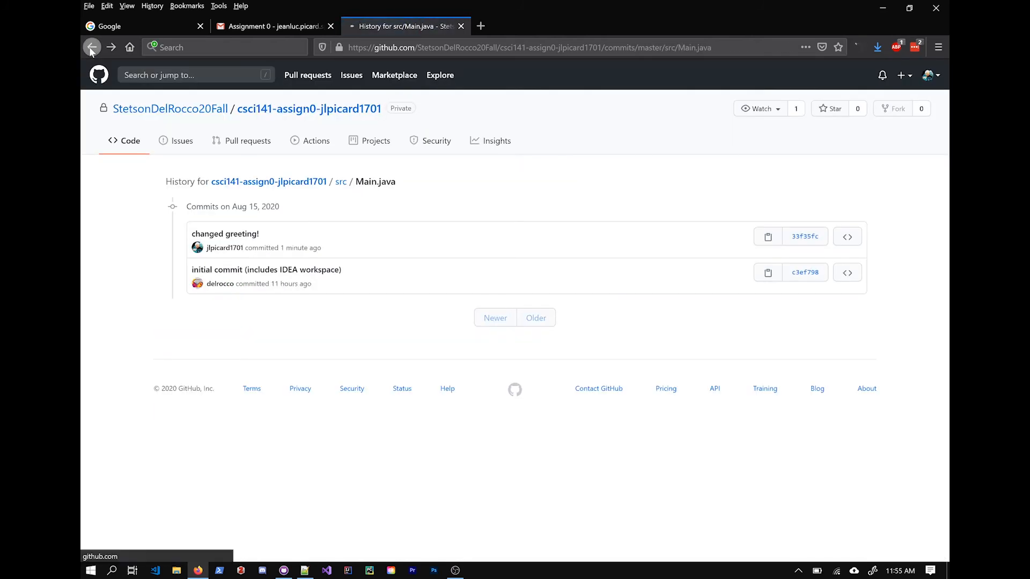
left_click(92, 48)
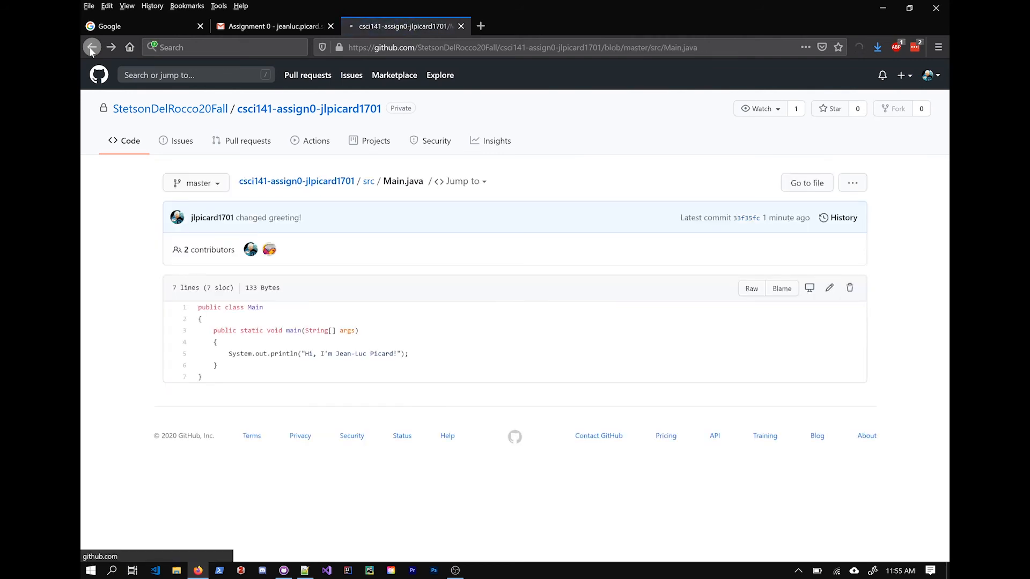
left_click(92, 49)
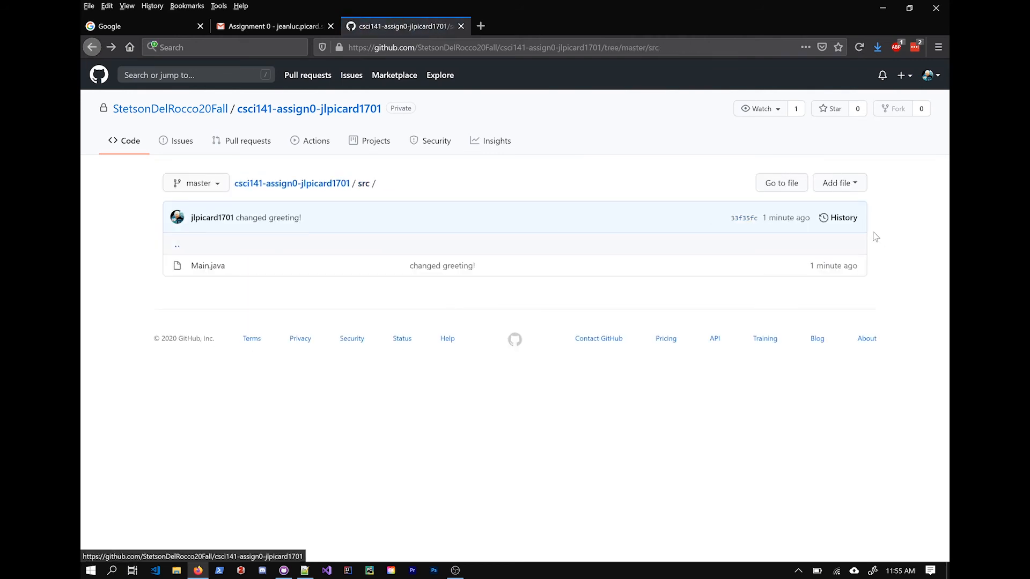
left_click(264, 109)
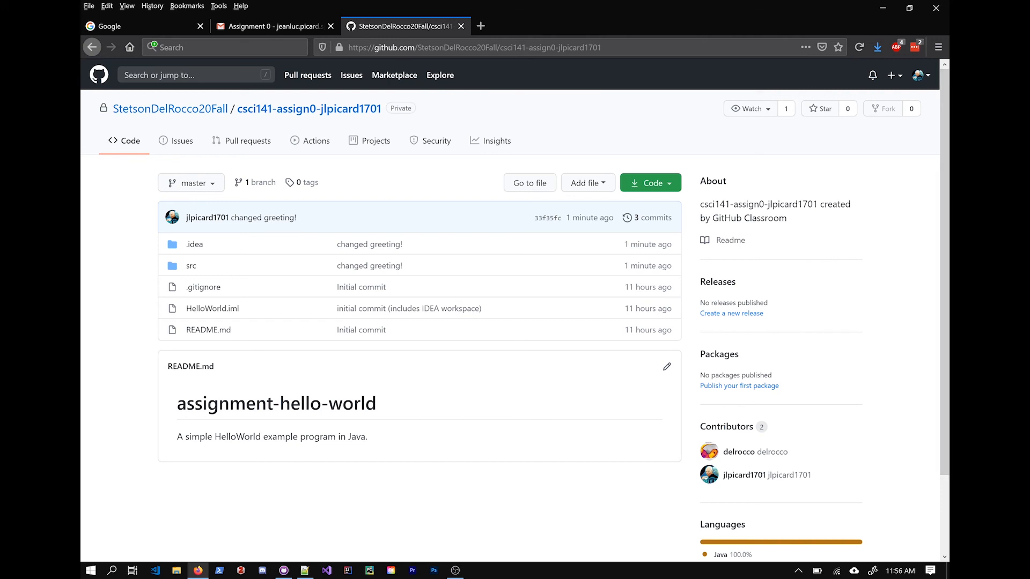
left_click(922, 80)
left_click(904, 158)
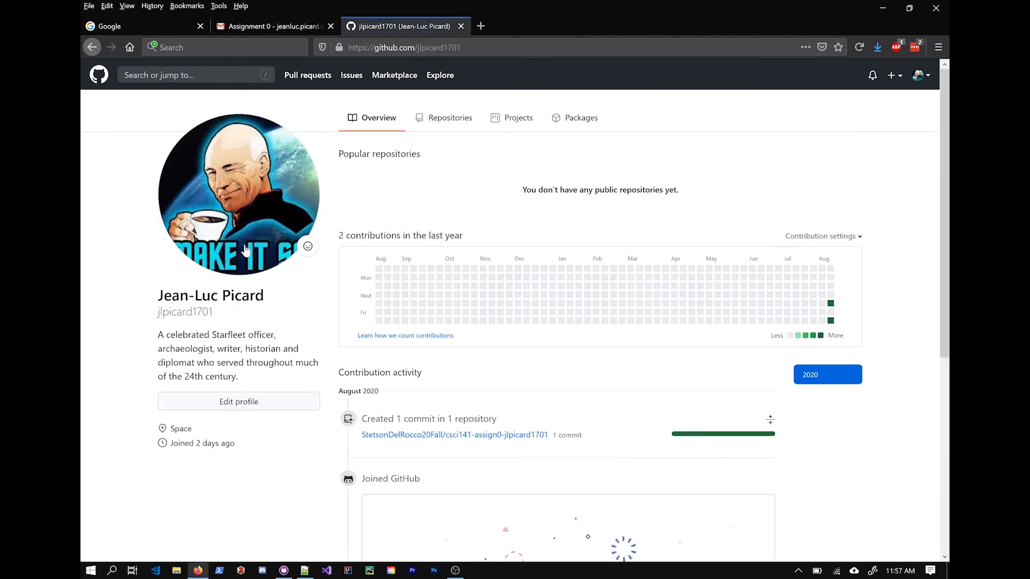
scroll(436, 340, "down", 3)
scroll(606, 364, "up", 2)
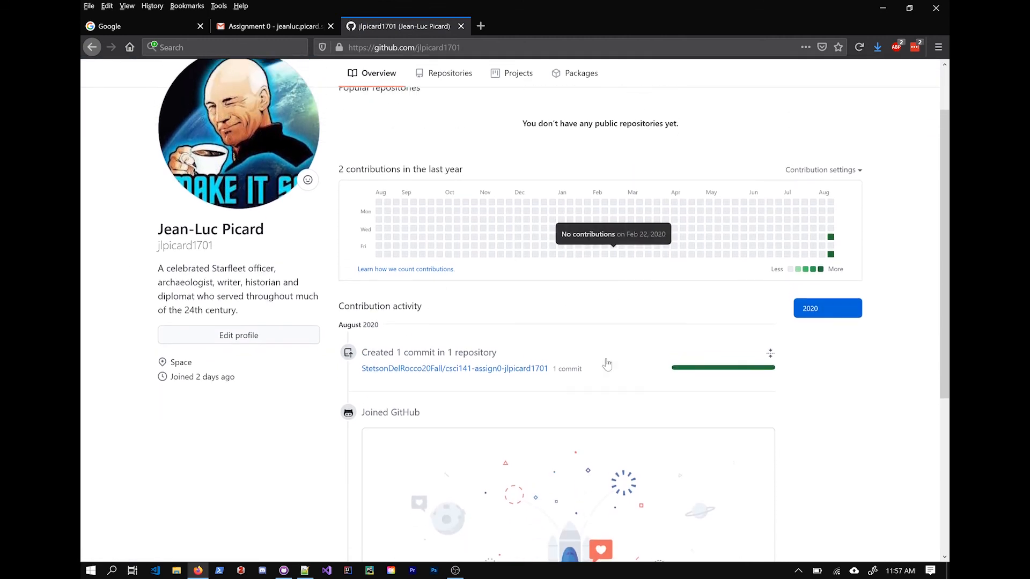
scroll(511, 336, "down", 1)
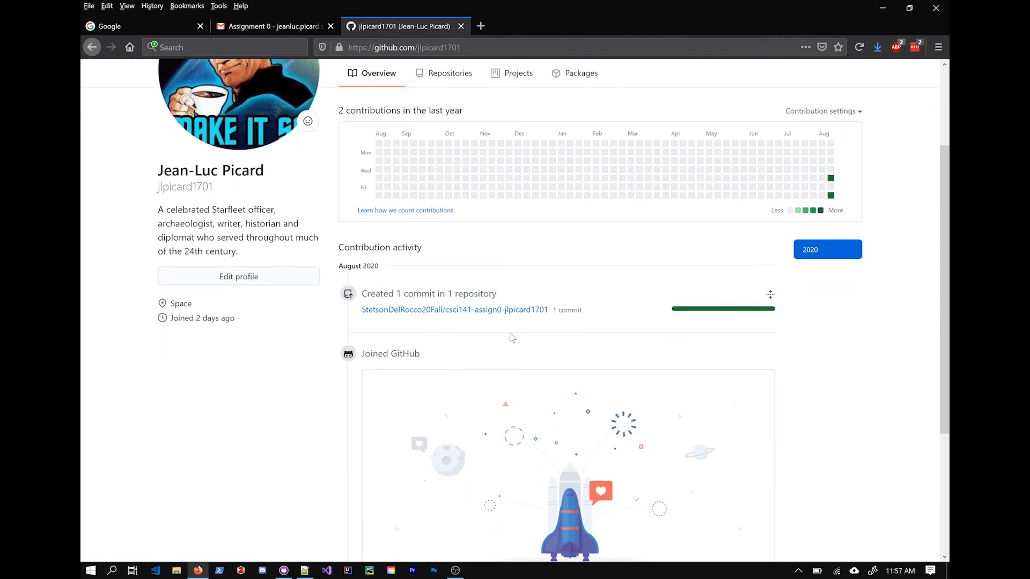
scroll(554, 378, "up", 2)
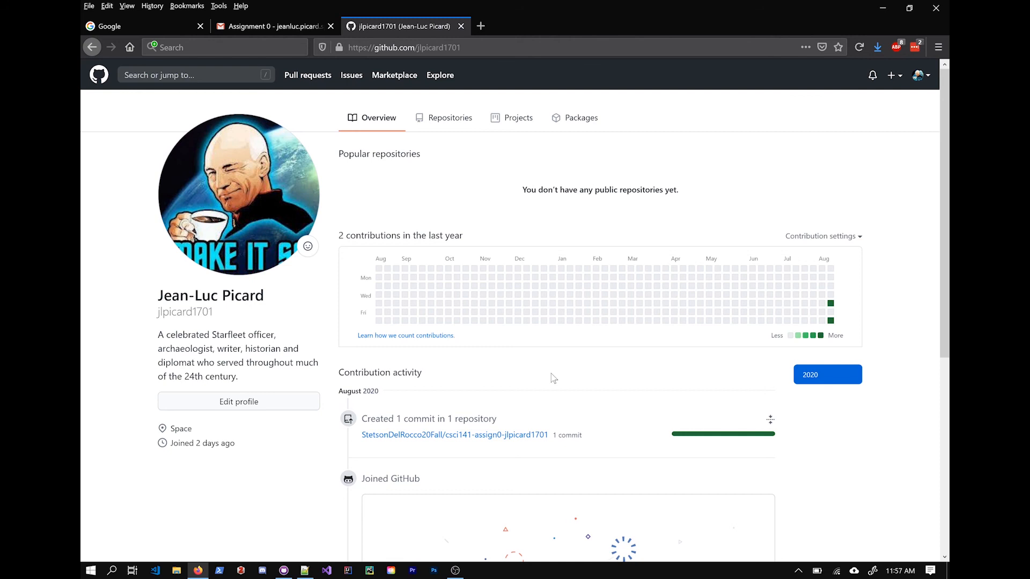
scroll(859, 489, "down", 1)
scroll(859, 488, "up", 1)
left_click(472, 435)
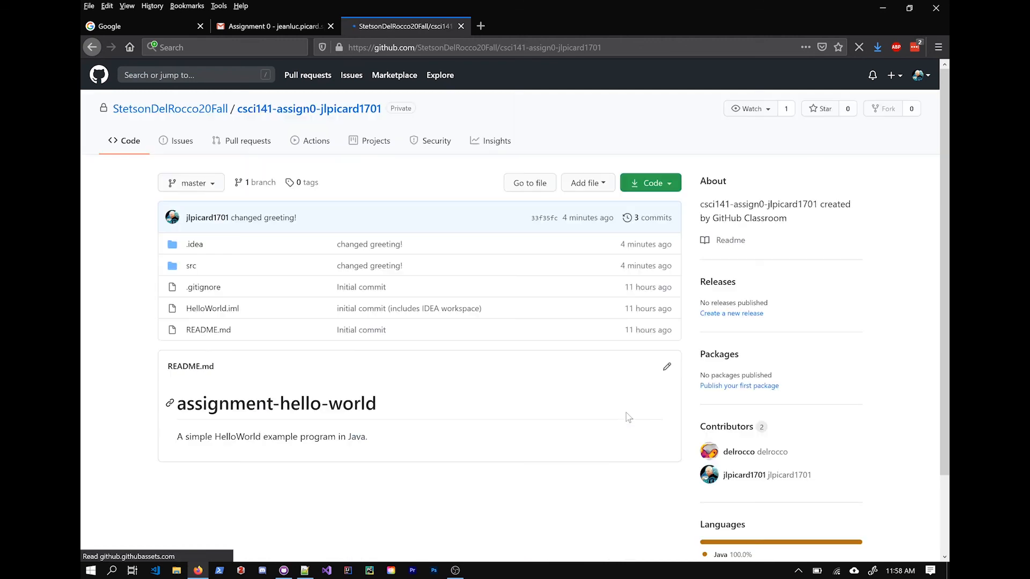
Step: Start editing the repository URL in the browser's address bar
left_click(568, 48)
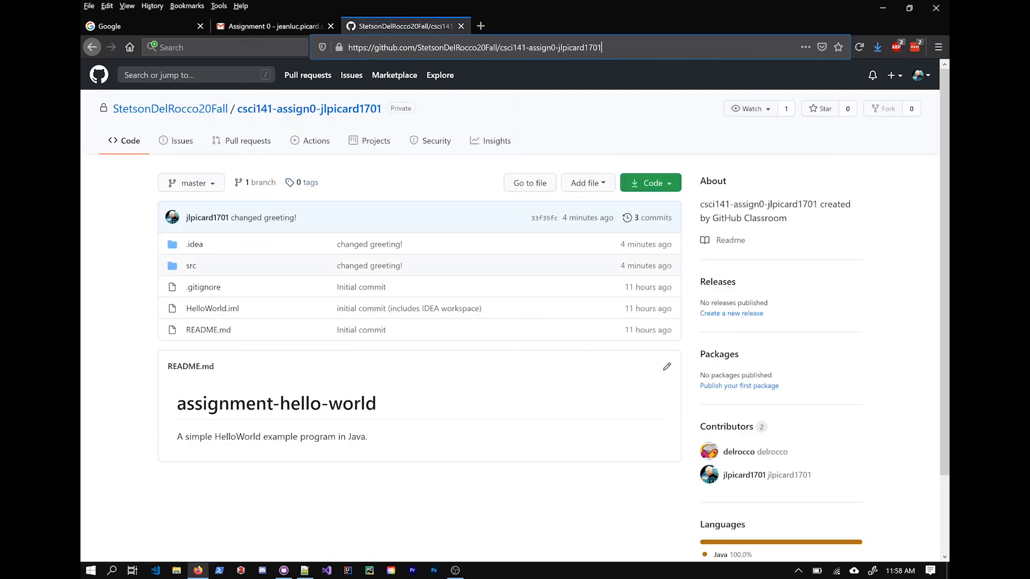